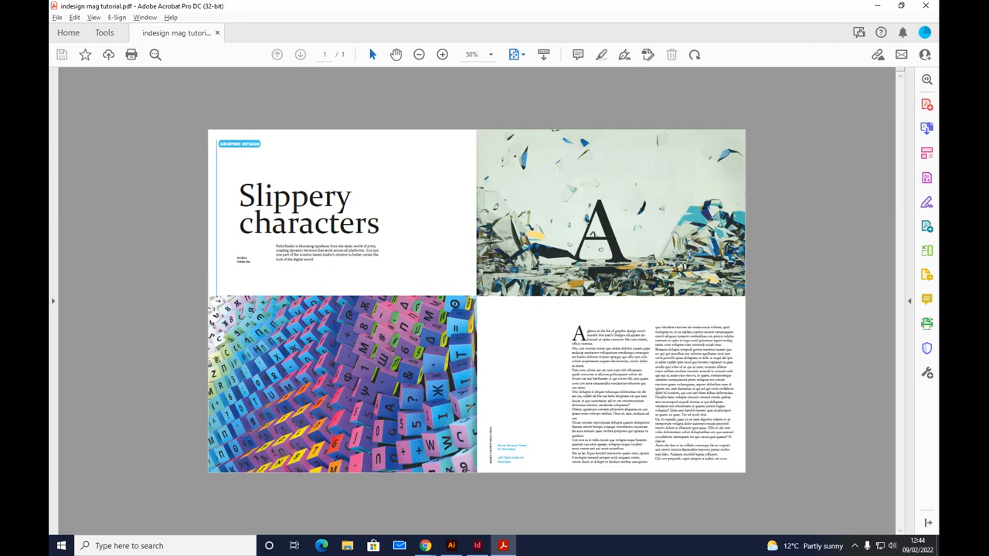
Step: Switch to InDesign, move the Layers panel over the page on the other side, and display the guides and margins of the spread
{"action": "left_click", "coordinate": [478, 545]}
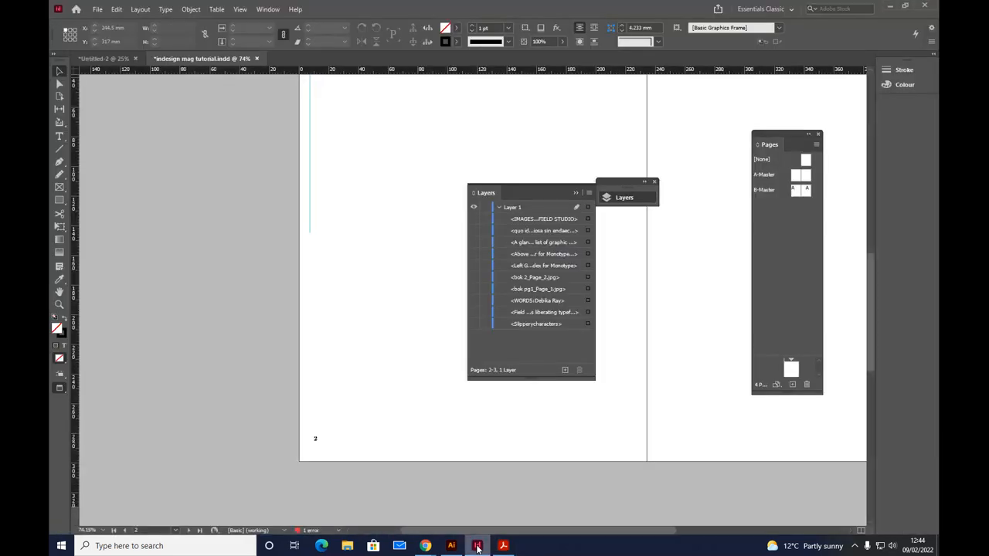
{"action": "left_click_drag", "start_coordinate": [544, 191], "coordinate": [782, 241]}
{"action": "scroll", "coordinate": [323, 252], "scroll_direction": "up", "scroll_amount": 3}
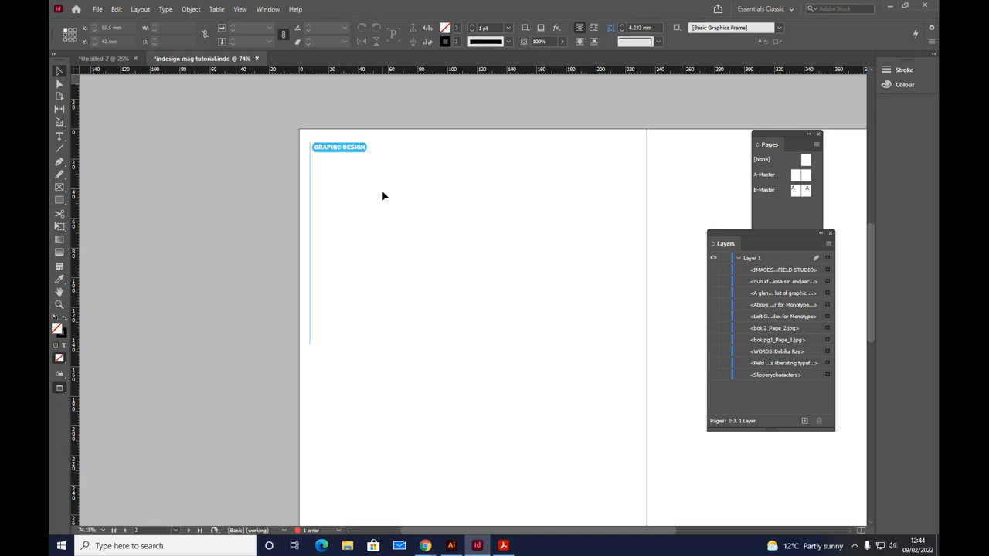
{"action": "key", "text": "w"}
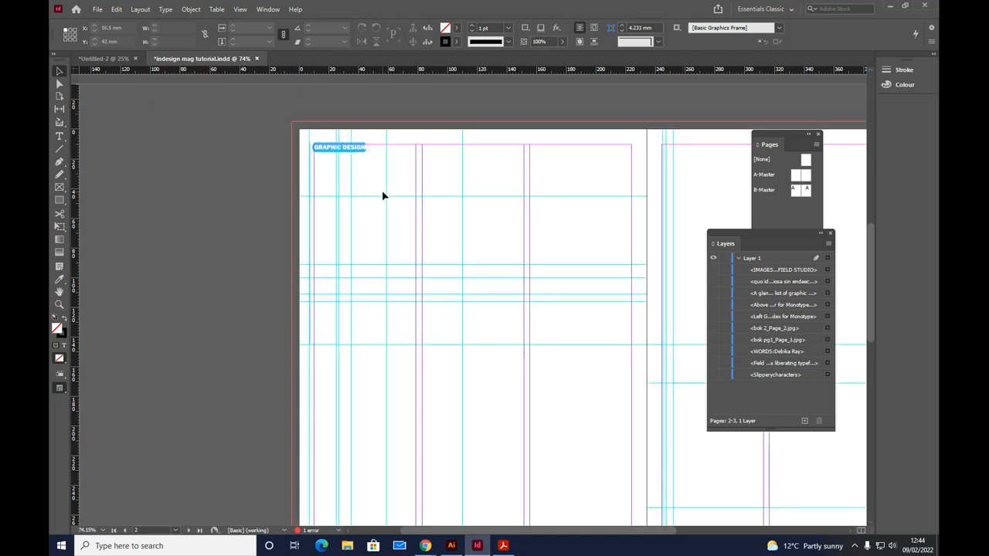
{"action": "left_click_drag", "start_coordinate": [579, 532], "coordinate": [633, 532]}
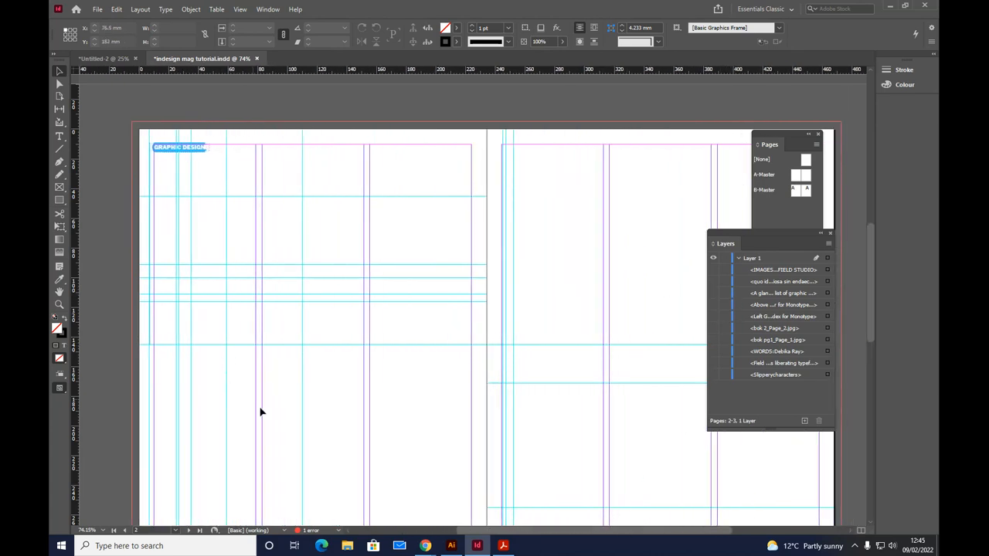
{"action": "scroll", "coordinate": [260, 412], "scroll_direction": "down", "scroll_amount": 1}
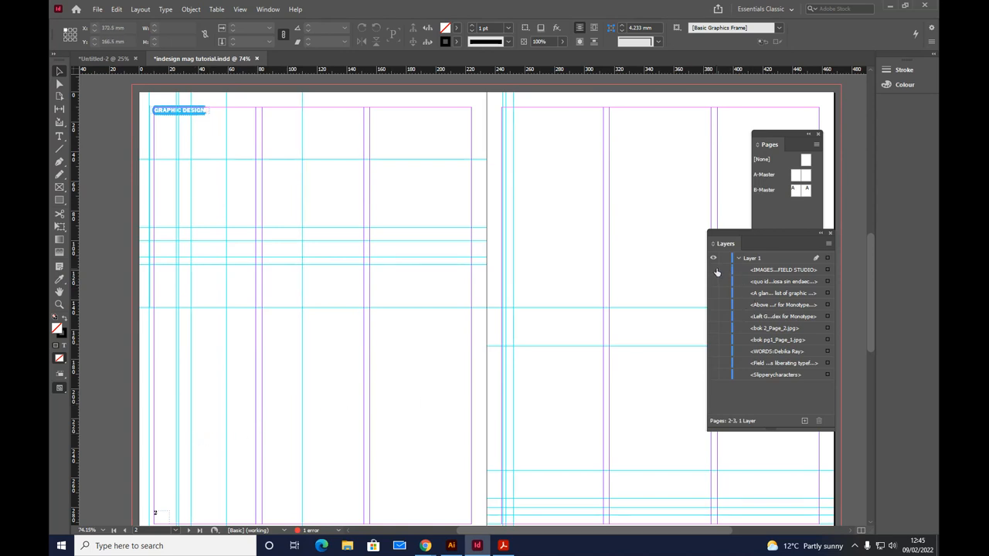
Step: Make the images bok 2_Page_2.jpg and bok pg1_Page_1.jpg visible, checking the horizontal guide at 145 mm that they align to
{"action": "left_click_drag", "start_coordinate": [713, 328], "coordinate": [713, 340]}
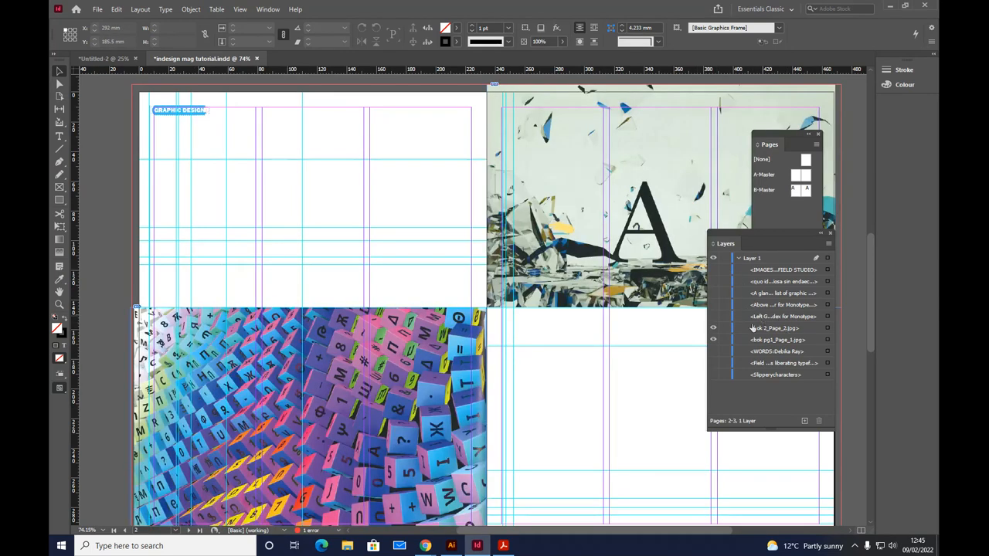
{"action": "left_click", "coordinate": [713, 340]}
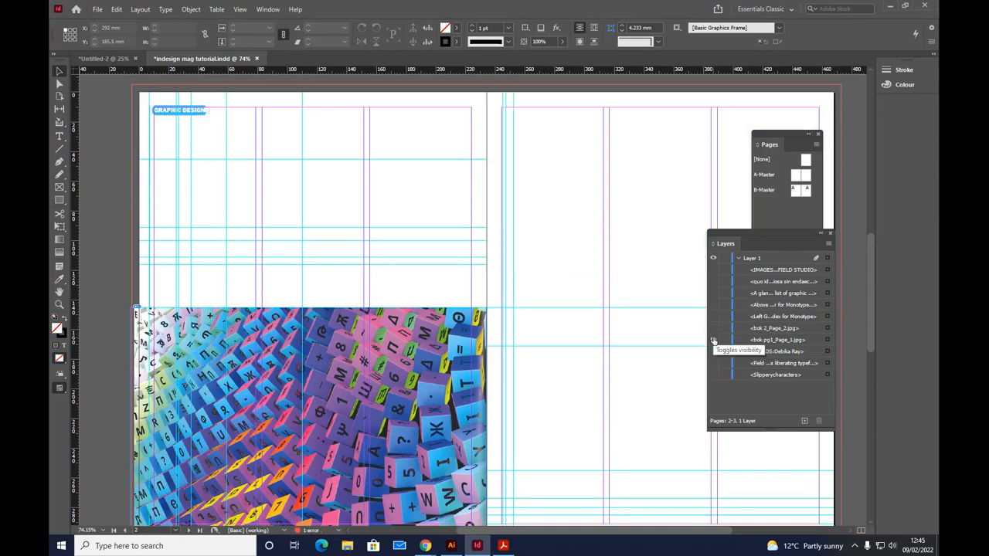
{"action": "left_click", "coordinate": [545, 310]}
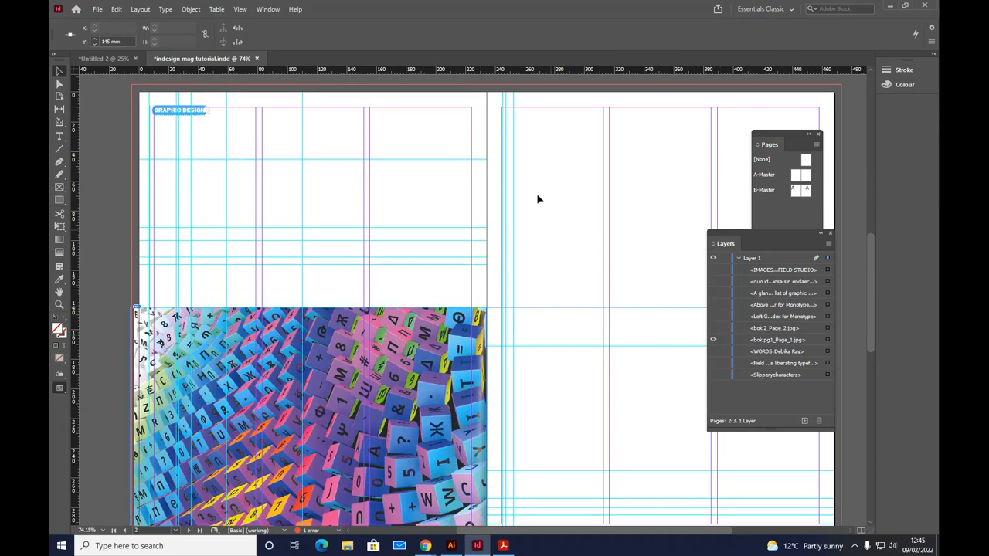
{"action": "left_click", "coordinate": [714, 328]}
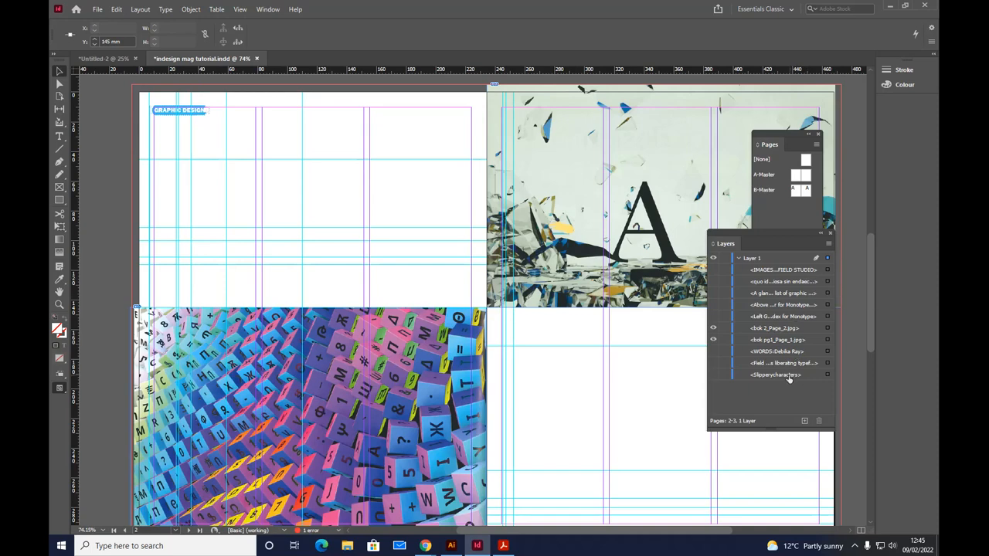
Step: Make the "Slippery characters" heading visible and select both lines of its text
{"action": "left_click", "coordinate": [714, 375]}
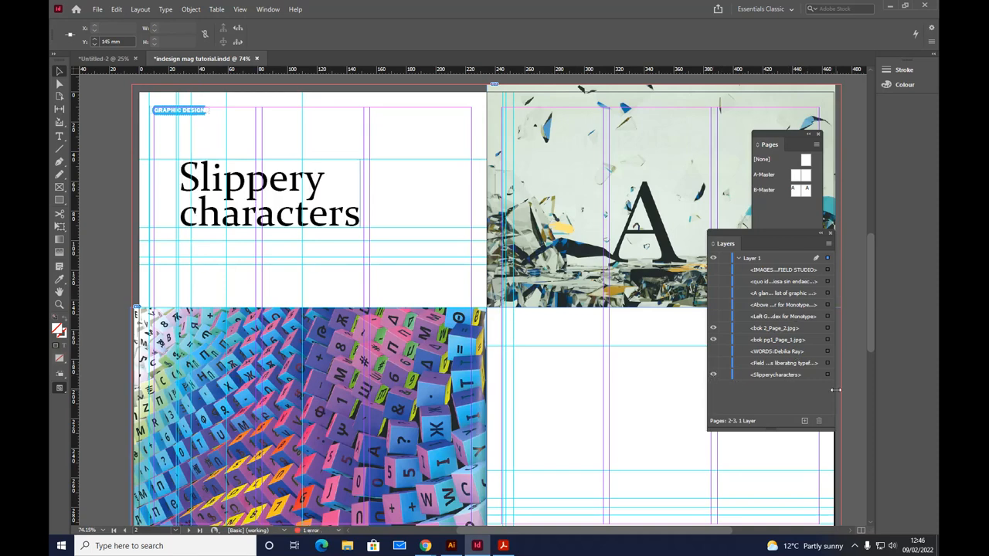
{"action": "double_click", "coordinate": [209, 190]}
{"action": "triple_click", "coordinate": [205, 182]}
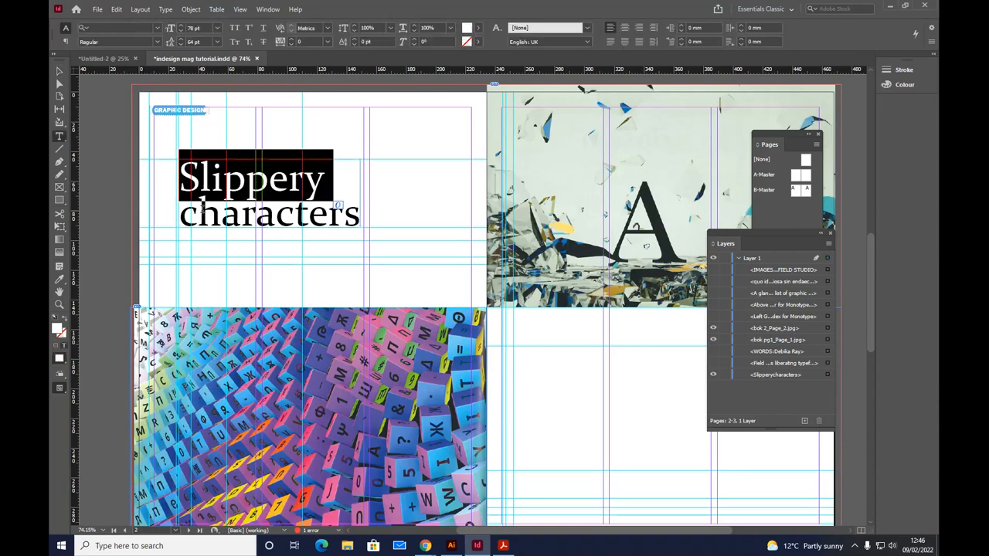
{"action": "left_click", "coordinate": [183, 176]}
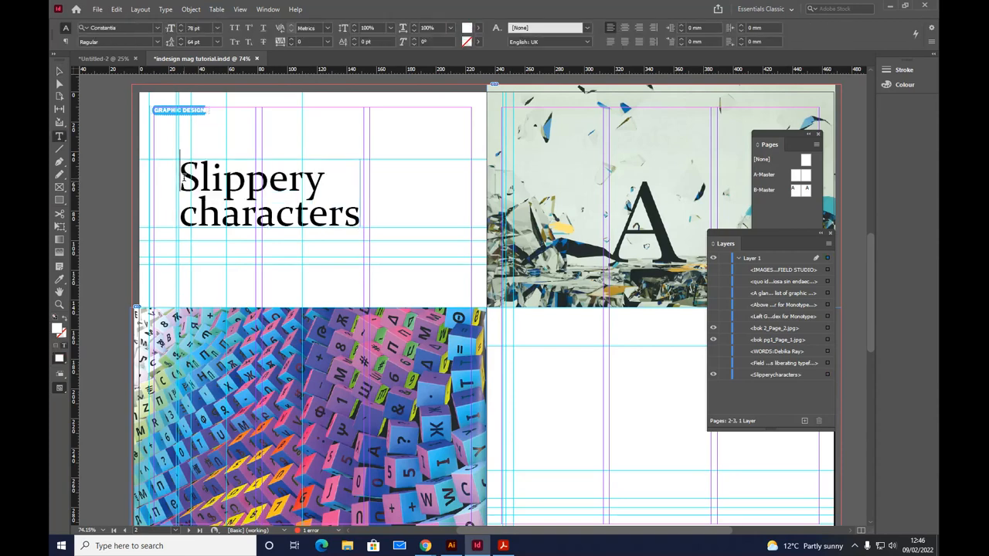
{"action": "left_click_drag", "start_coordinate": [181, 175], "coordinate": [362, 221]}
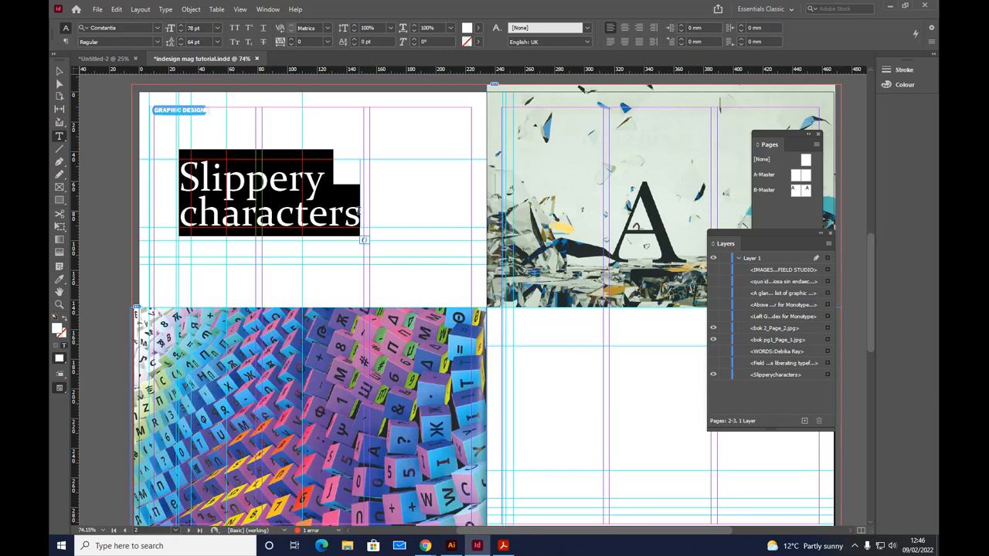
{"action": "left_click", "coordinate": [229, 179]}
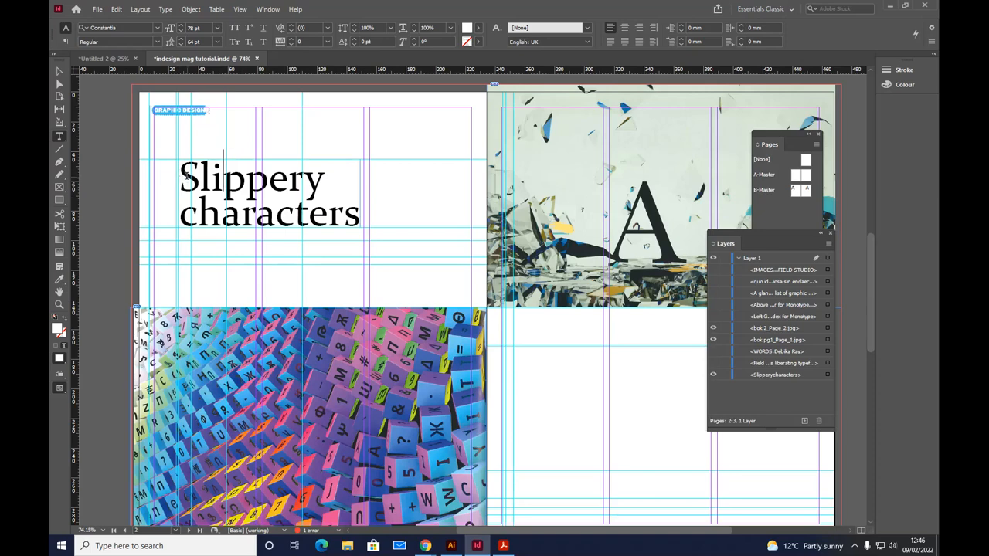
{"action": "left_click_drag", "start_coordinate": [184, 176], "coordinate": [361, 216]}
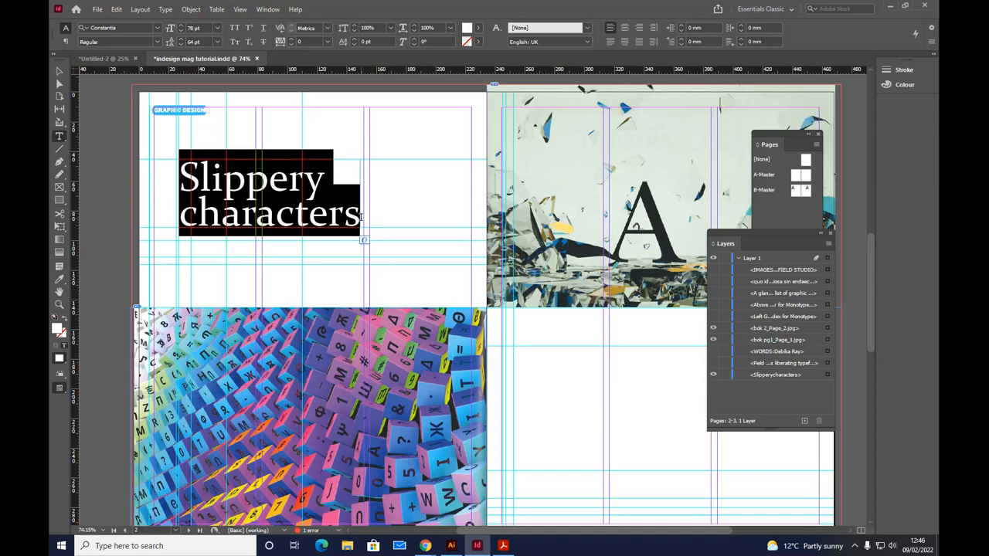
Step: Filter the available fonts by classification, trying slab serif and settling on serif
{"action": "left_click", "coordinate": [157, 28]}
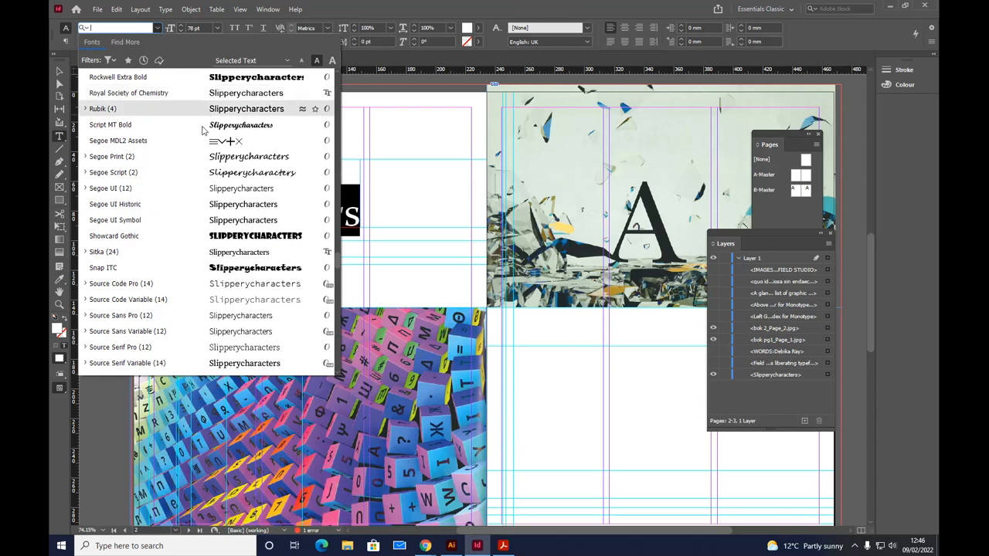
{"action": "left_click", "coordinate": [344, 195]}
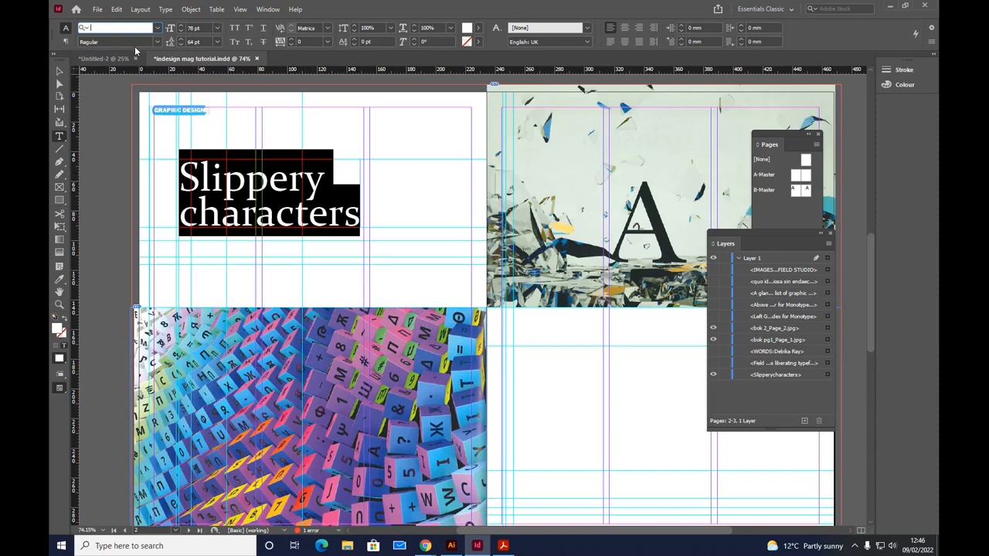
{"action": "left_click", "coordinate": [157, 27]}
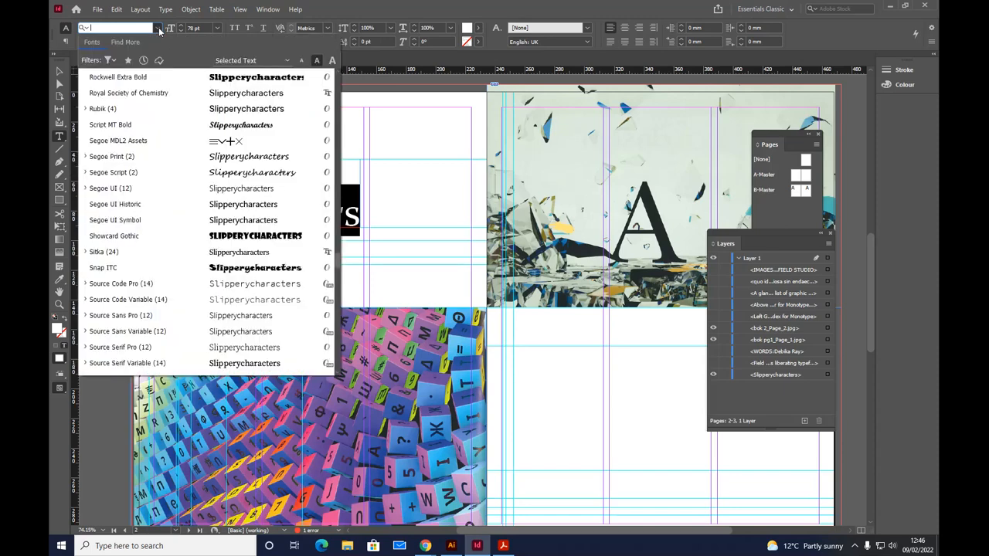
{"action": "left_click", "coordinate": [109, 61]}
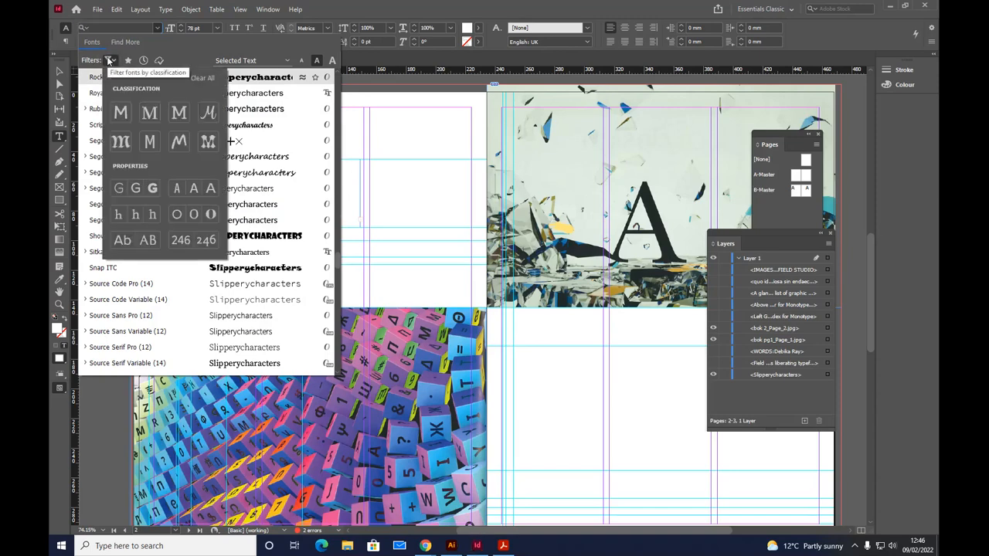
{"action": "left_click", "coordinate": [149, 114]}
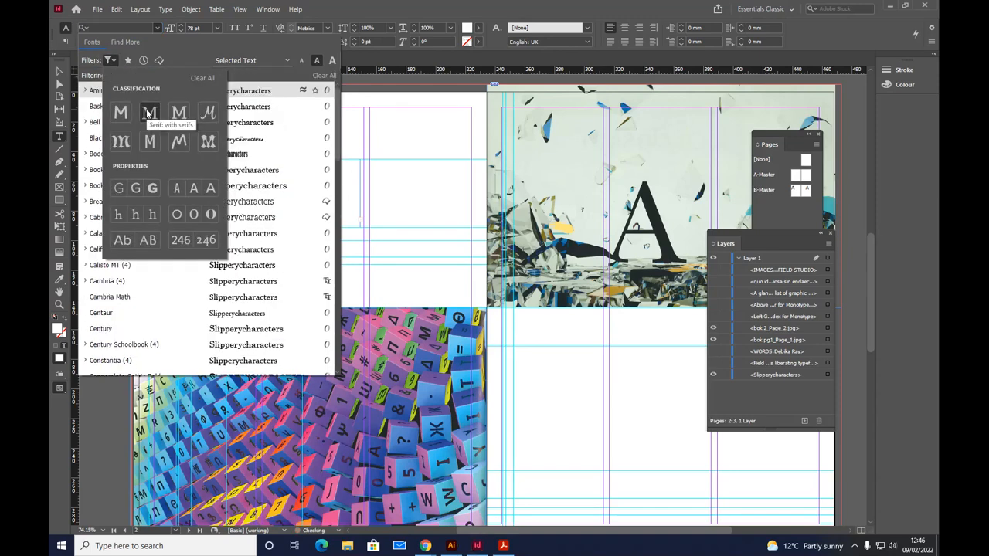
{"action": "left_click", "coordinate": [178, 112]}
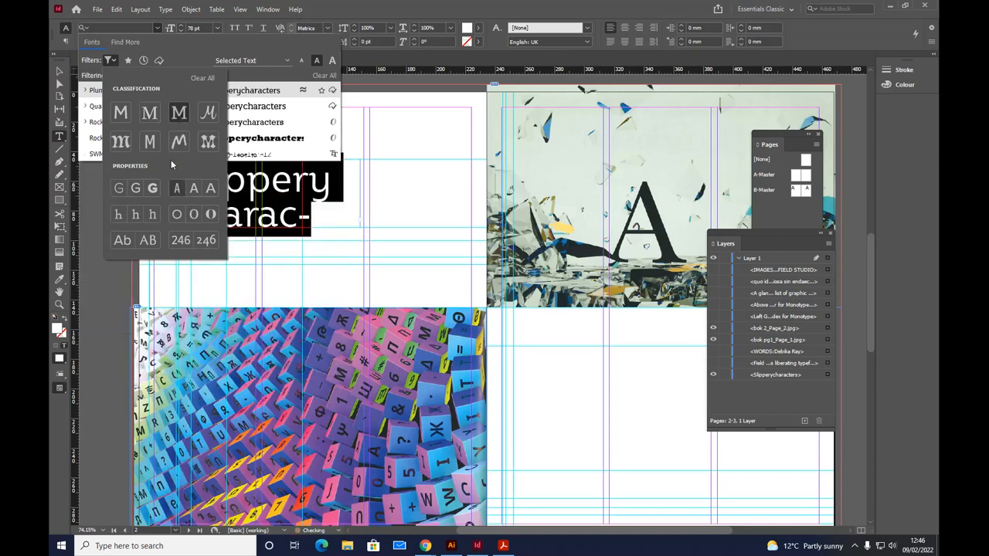
{"action": "left_click", "coordinate": [150, 113]}
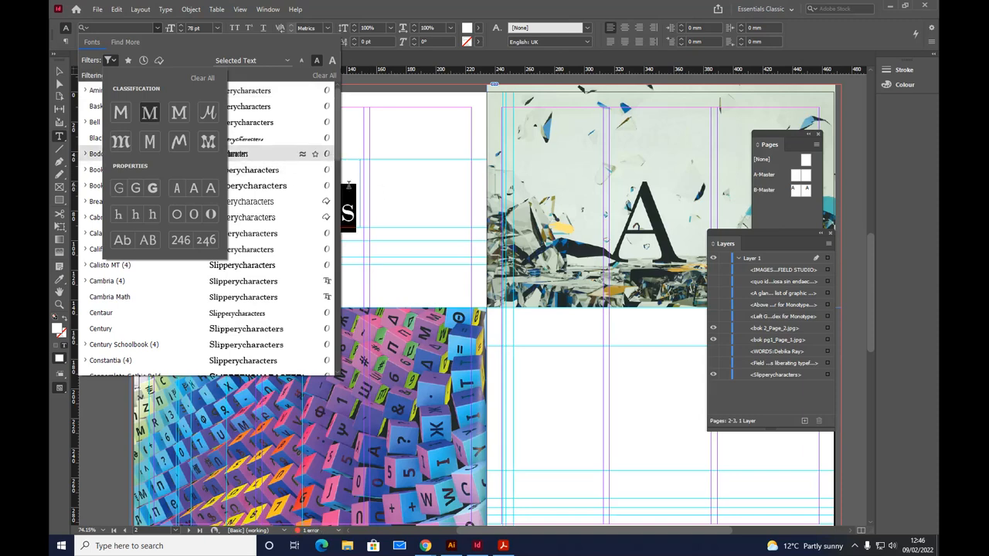
Step: Try out the Bell MT and Bodoni MT fonts on the selected heading
{"action": "key", "text": "Up"}
{"action": "key", "text": "Up"}
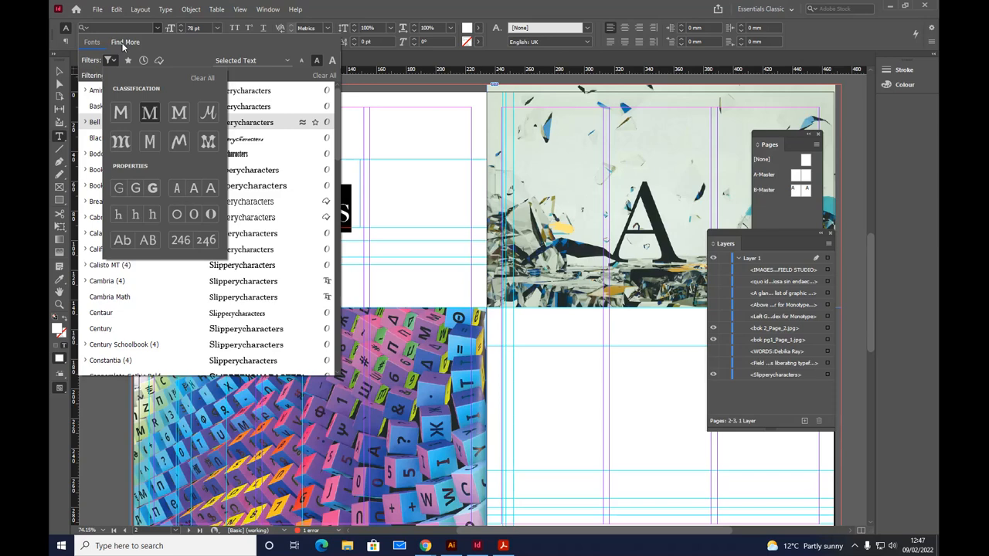
{"action": "key", "text": "Down"}
{"action": "key", "text": "Down"}
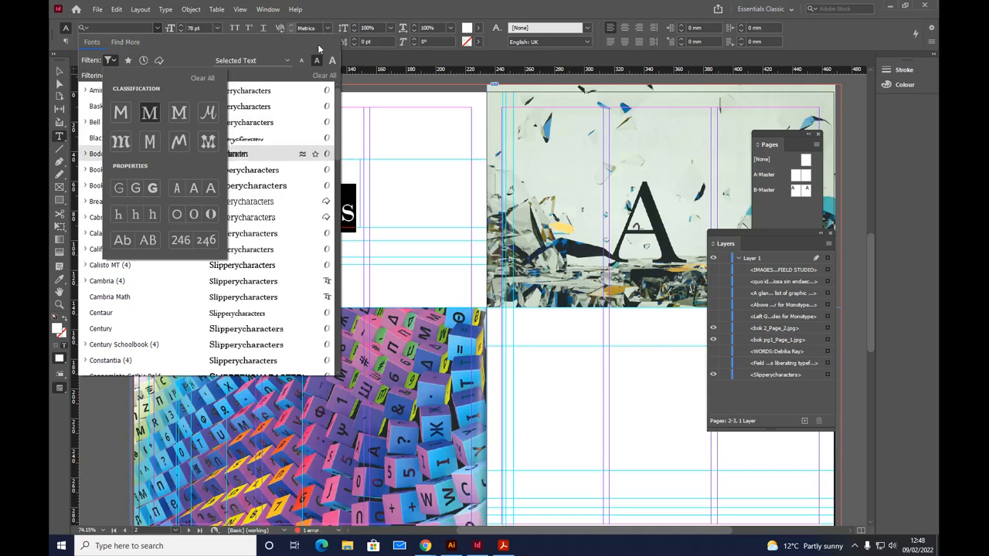
{"action": "key", "text": "Return"}
{"action": "key", "text": "BackSpace"}
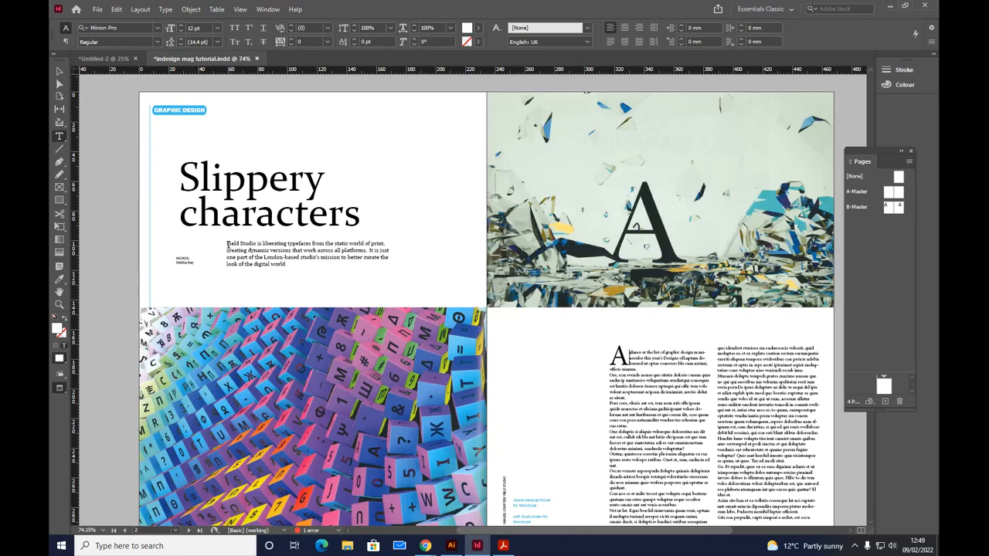
Step: Draw a text frame above the heading on the first page and fill it with placeholder text
{"action": "left_click", "coordinate": [249, 252]}
{"action": "left_click_drag", "start_coordinate": [280, 108], "coordinate": [435, 148]}
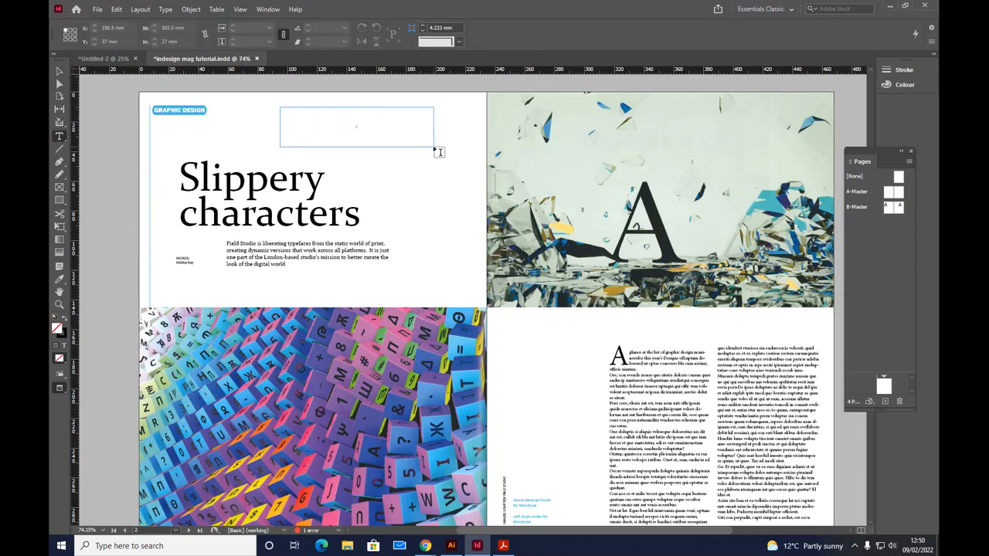
{"action": "left_click", "coordinate": [165, 9]}
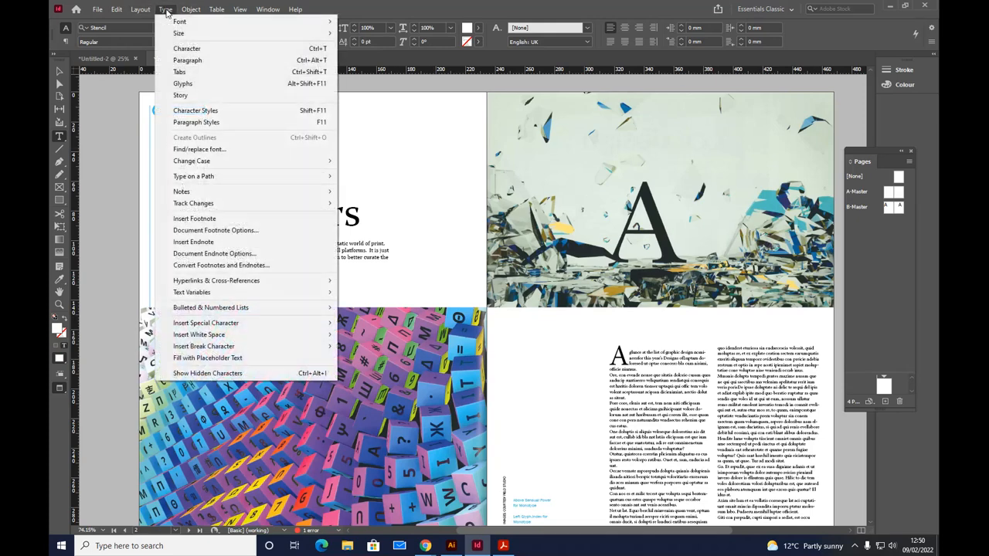
{"action": "left_click", "coordinate": [187, 358]}
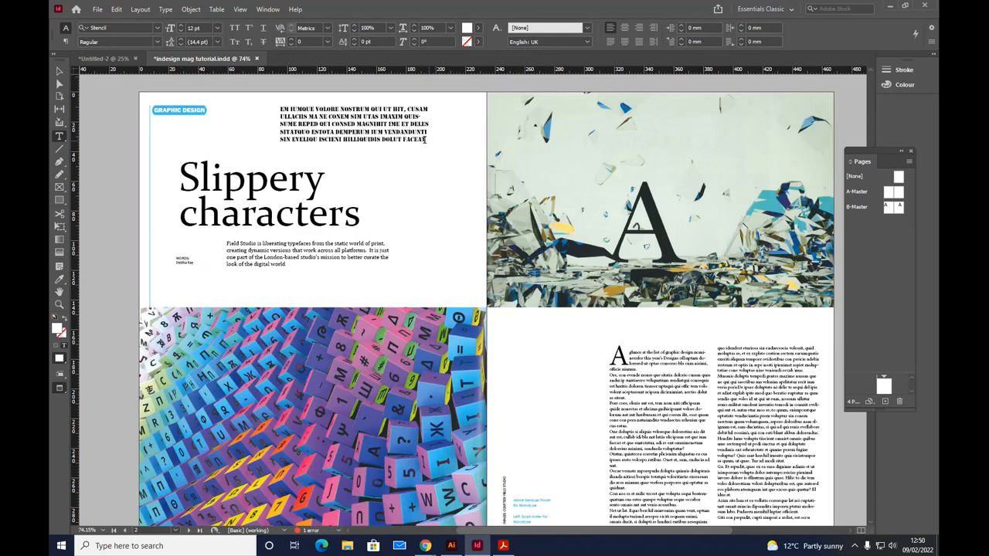
Step: Set the whole placeholder paragraph in Breakers Slab at 8 pt
{"action": "left_click_drag", "start_coordinate": [421, 139], "coordinate": [278, 105]}
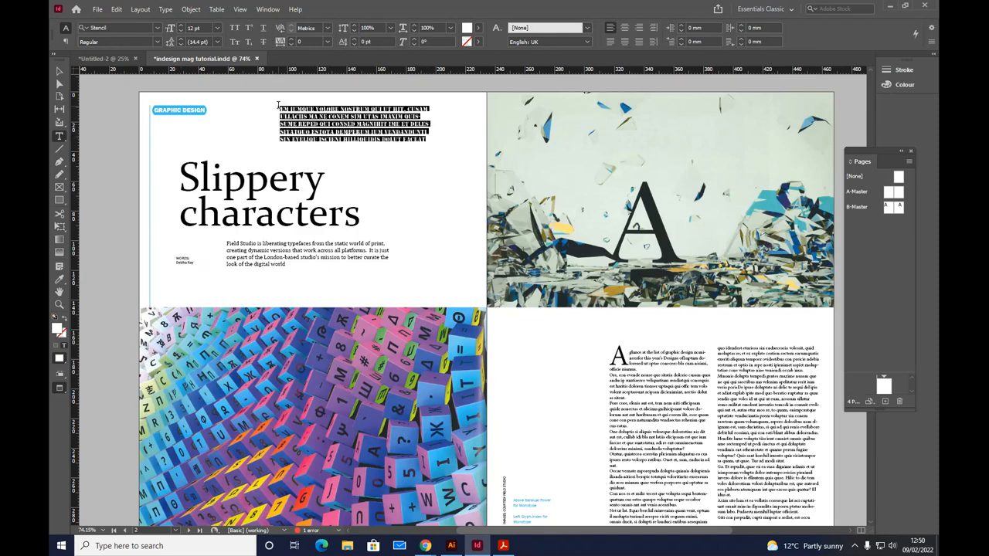
{"action": "left_click", "coordinate": [157, 28]}
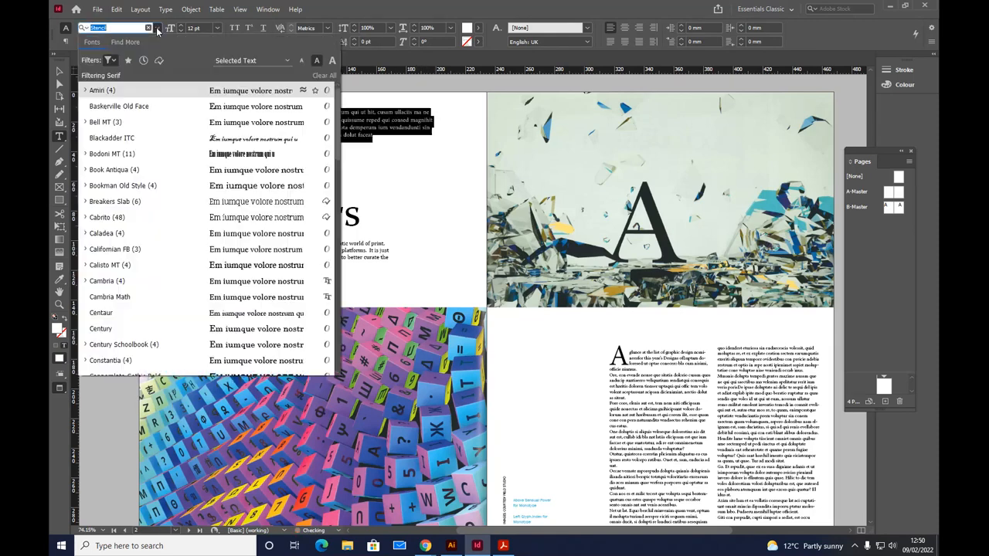
{"action": "left_click", "coordinate": [259, 204]}
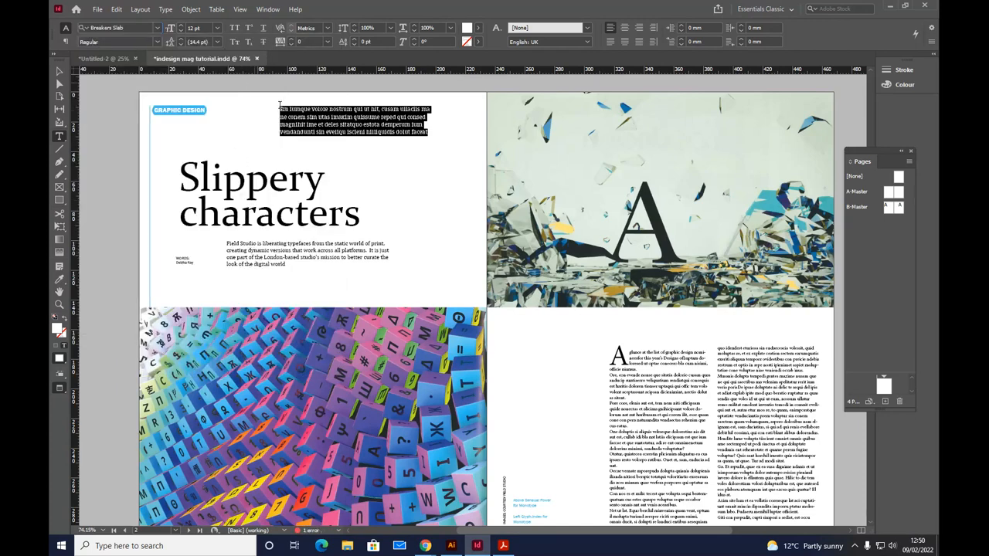
{"action": "left_click", "coordinate": [218, 29]}
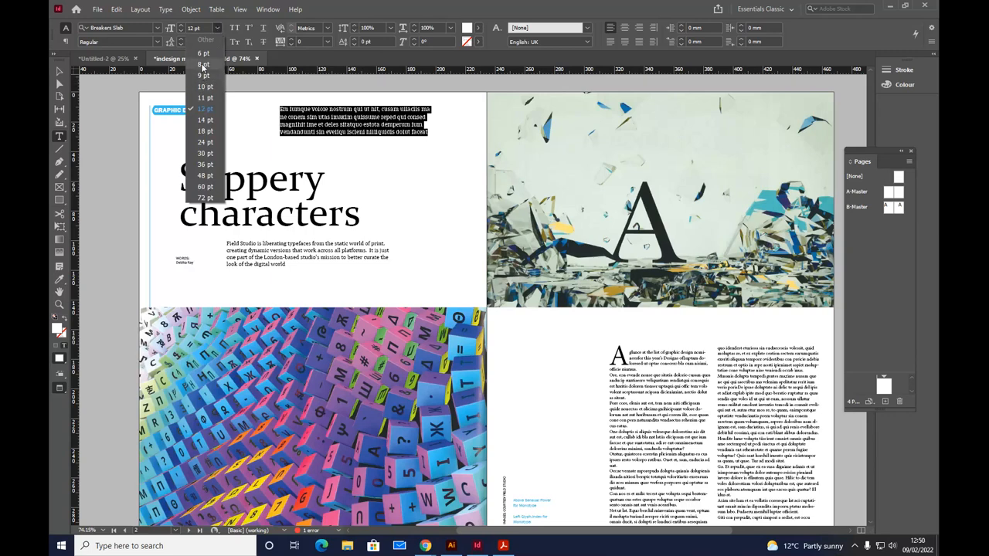
{"action": "left_click", "coordinate": [203, 65]}
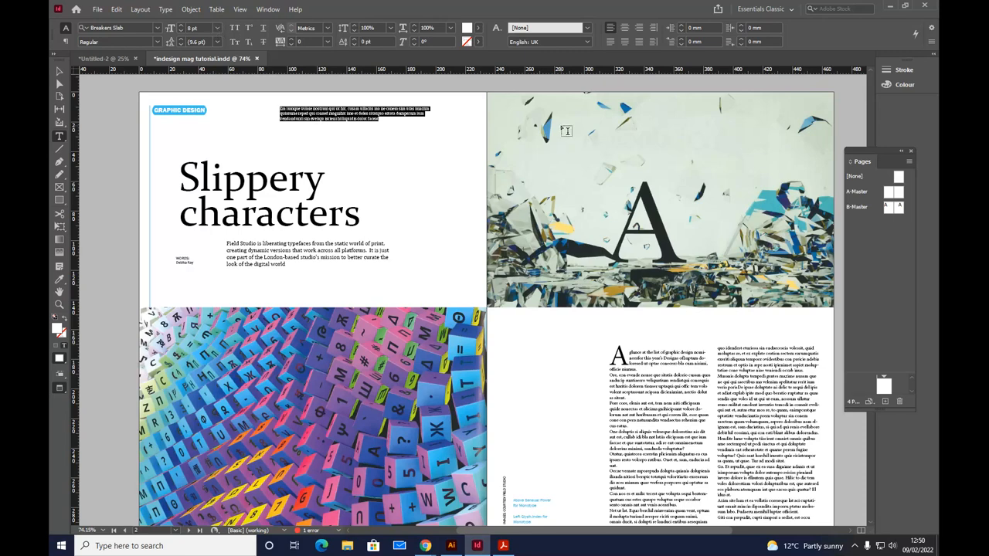
Step: Try centred and right alignment on the placeholder paragraph, then justify it with the last line aligned left
{"action": "left_click", "coordinate": [624, 29]}
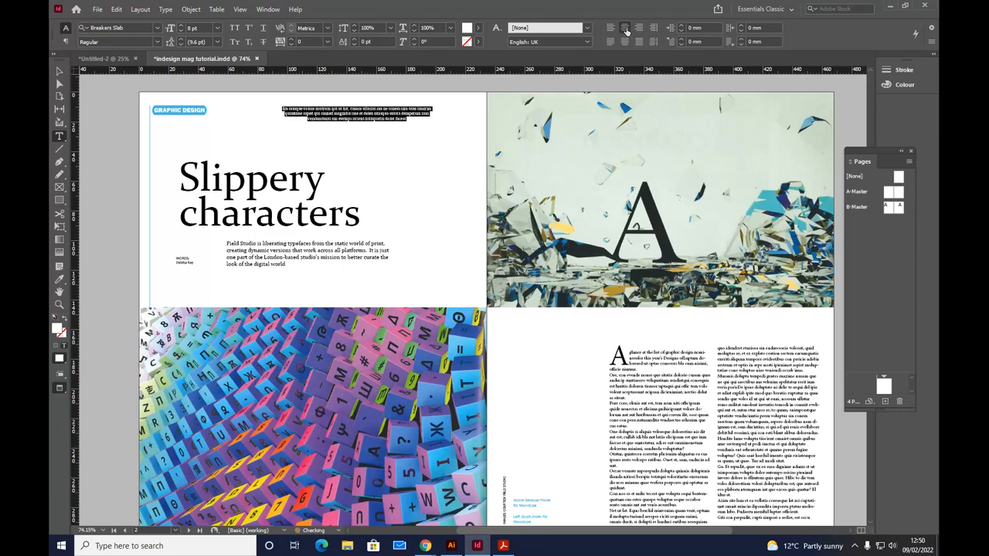
{"action": "left_click", "coordinate": [639, 29]}
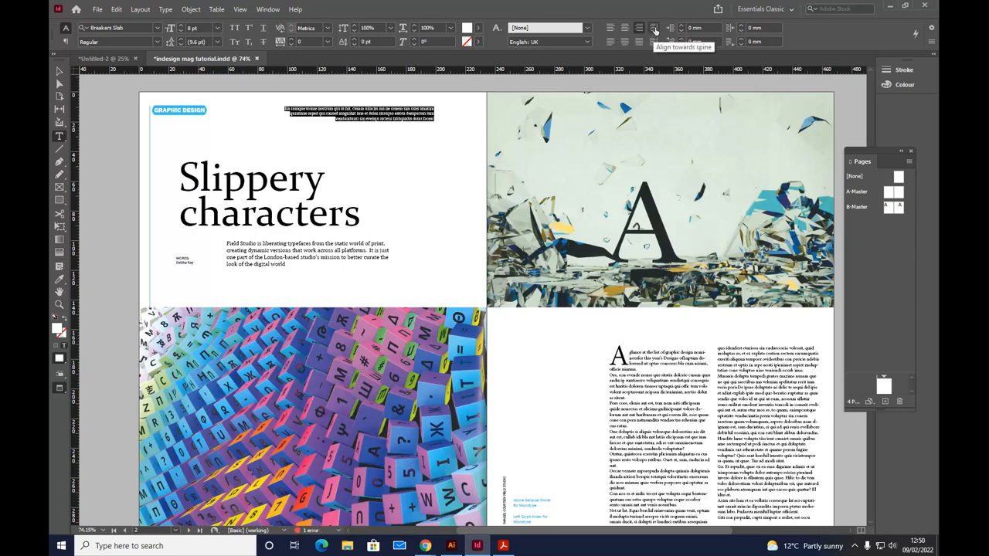
{"action": "left_click", "coordinate": [610, 41]}
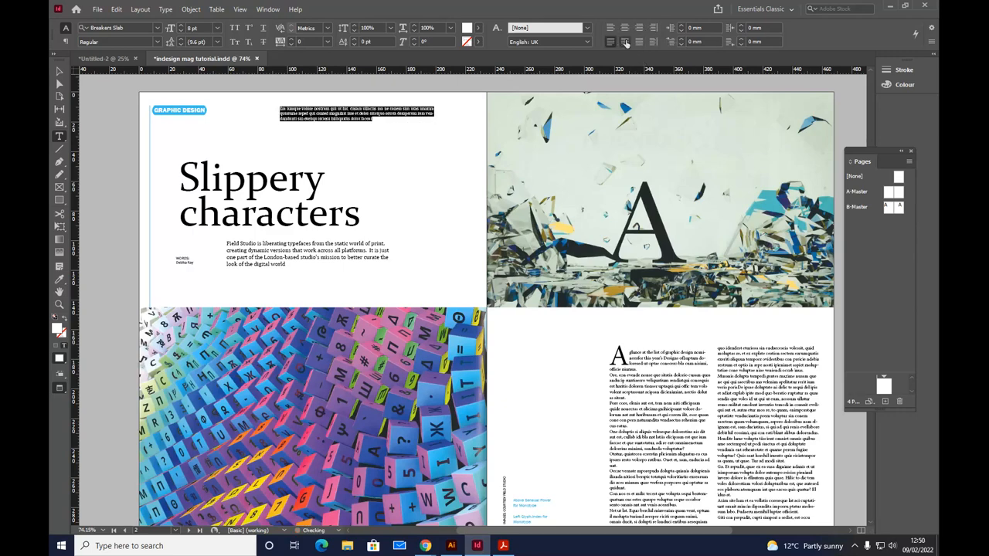
Step: Justify the placeholder paragraph with the last line centred and give its text frame a red stroke, ff2123
{"action": "left_click", "coordinate": [625, 41]}
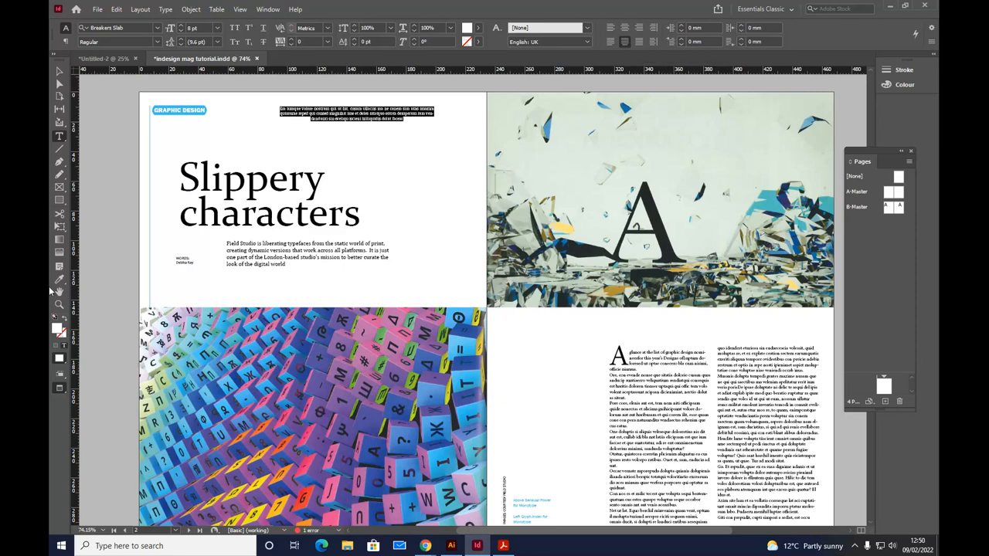
{"action": "left_click", "coordinate": [59, 71]}
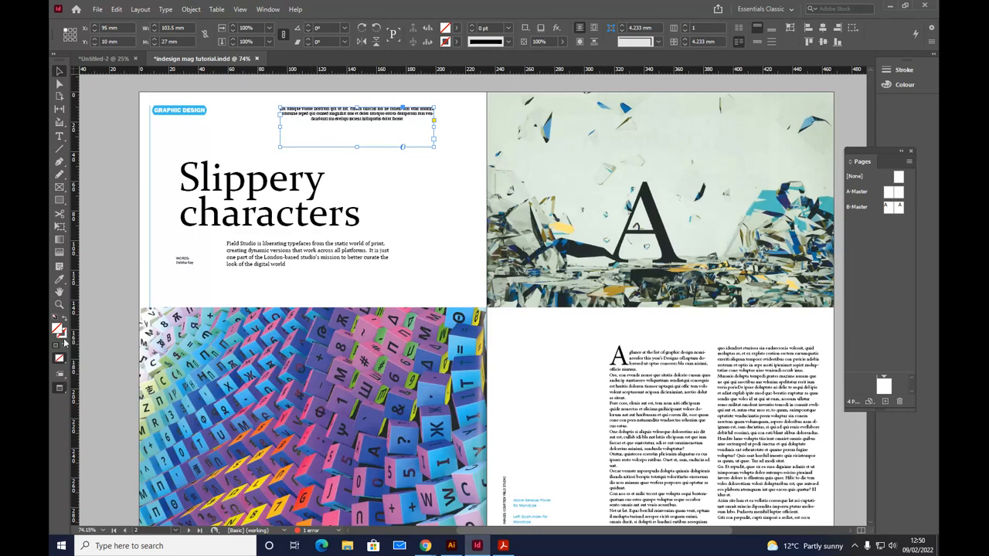
{"action": "double_click", "coordinate": [61, 331]}
{"action": "left_click", "coordinate": [461, 328]}
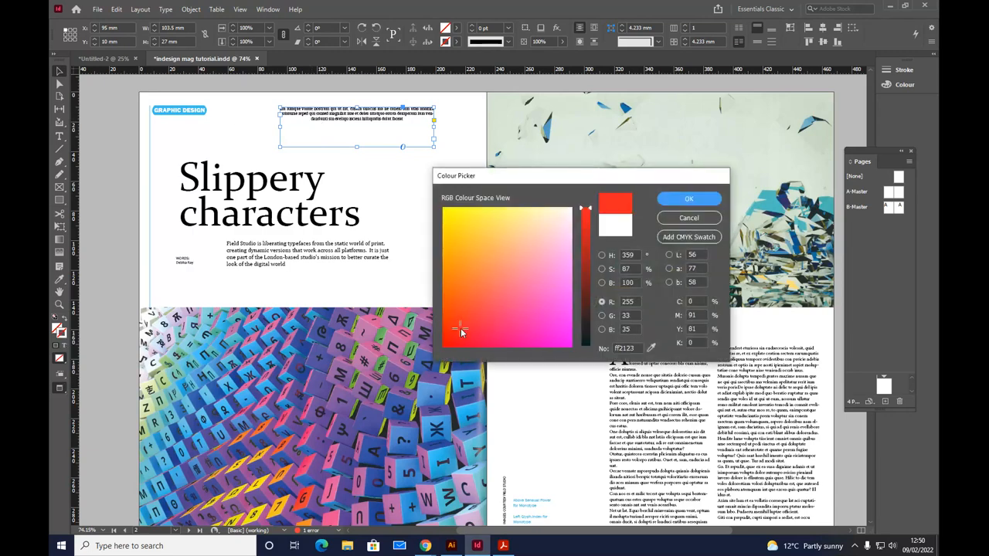
{"action": "left_click", "coordinate": [688, 198]}
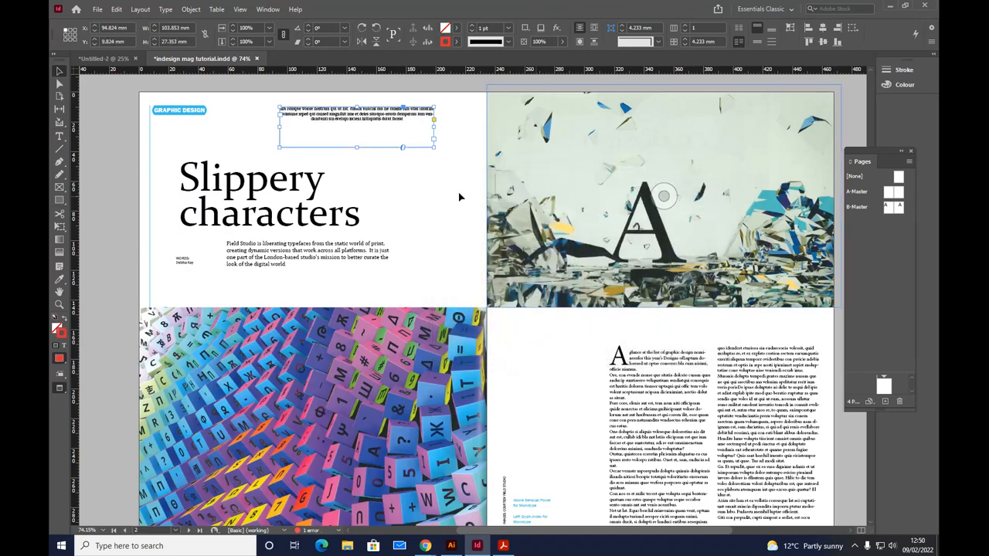
{"action": "left_click", "coordinate": [457, 197]}
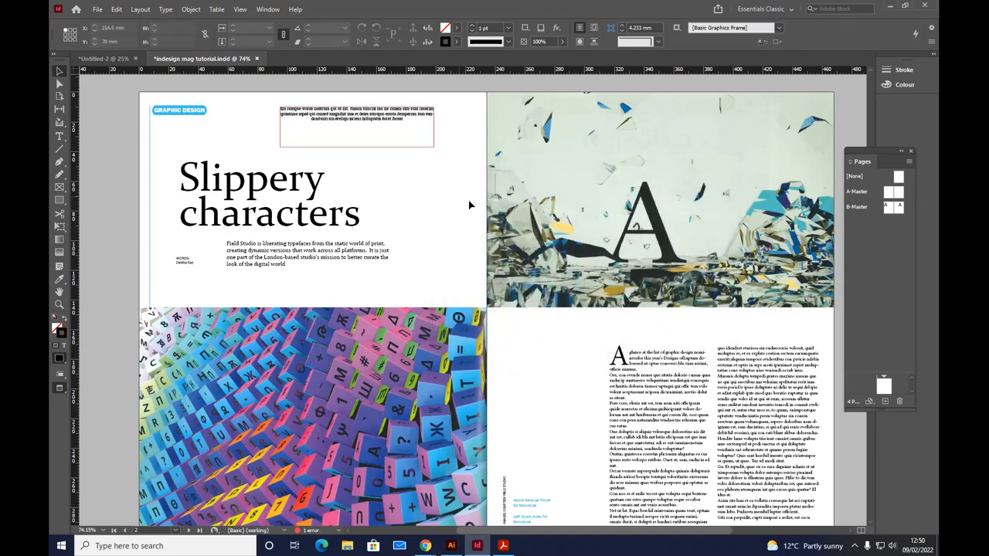
Step: Try bottom vertical justification in the placeholder text's frame options, and set the vertical alignment to Centre
{"action": "double_click", "coordinate": [383, 120]}
{"action": "left_click_drag", "start_coordinate": [405, 119], "coordinate": [282, 108]}
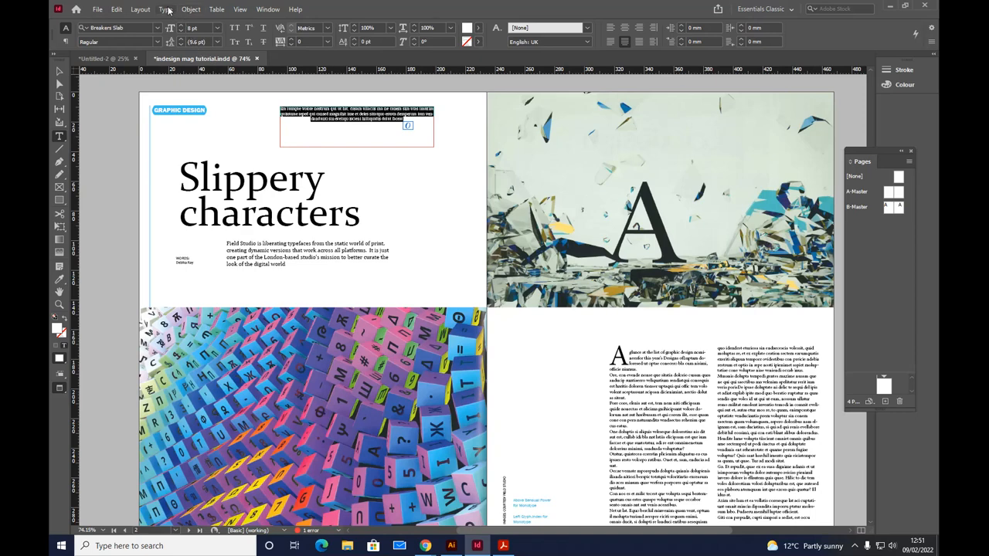
{"action": "left_click", "coordinate": [167, 9]}
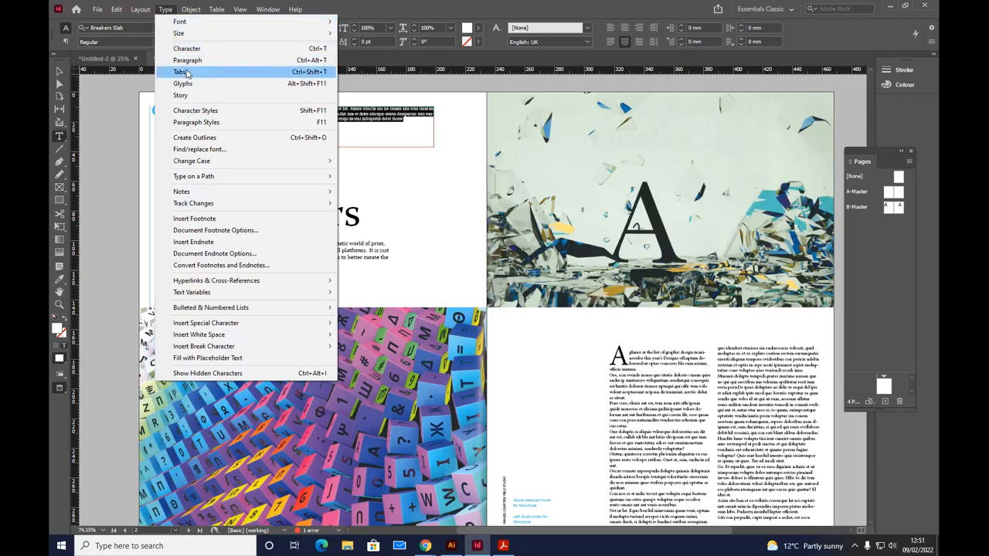
{"action": "mouse_move", "coordinate": [204, 200]}
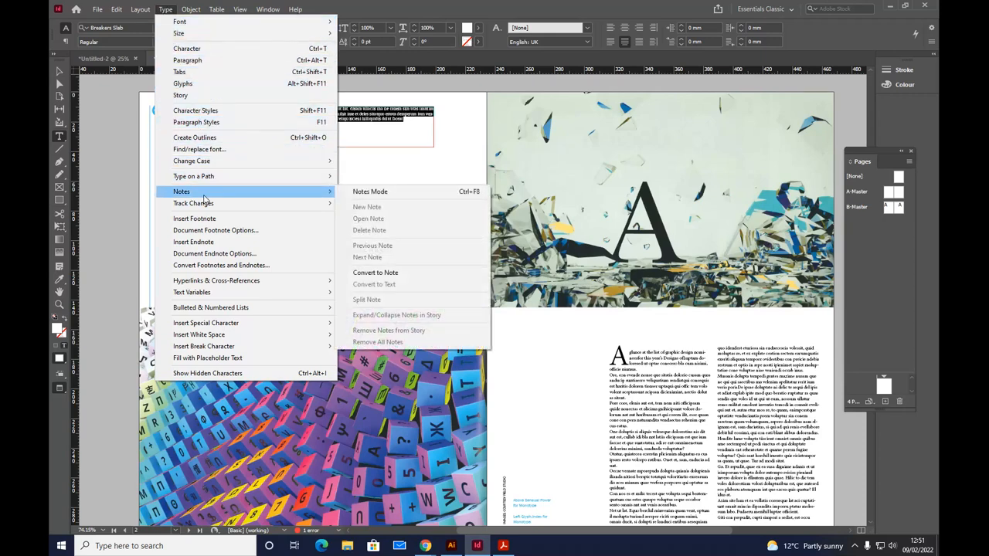
{"action": "mouse_move", "coordinate": [188, 8]}
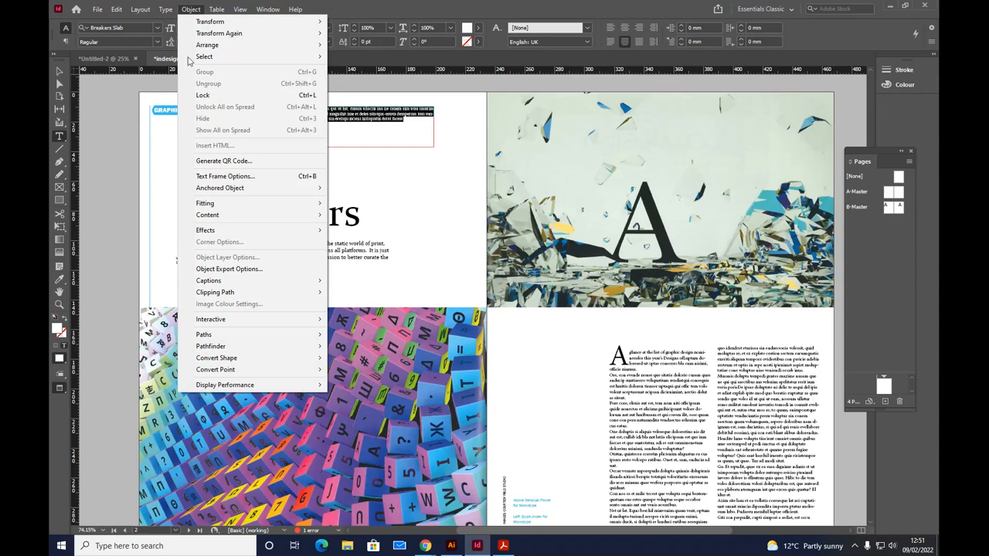
{"action": "left_click", "coordinate": [205, 176]}
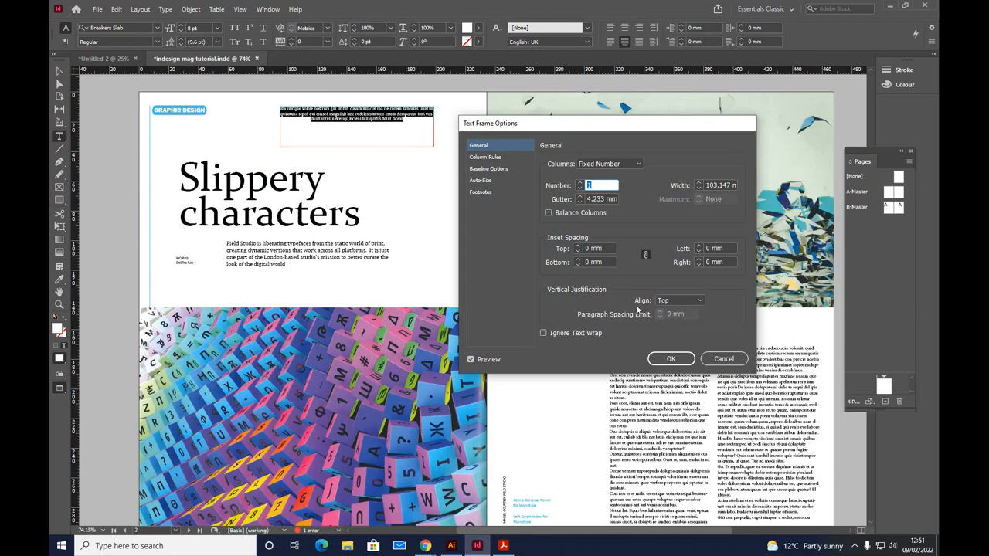
{"action": "left_click", "coordinate": [670, 304]}
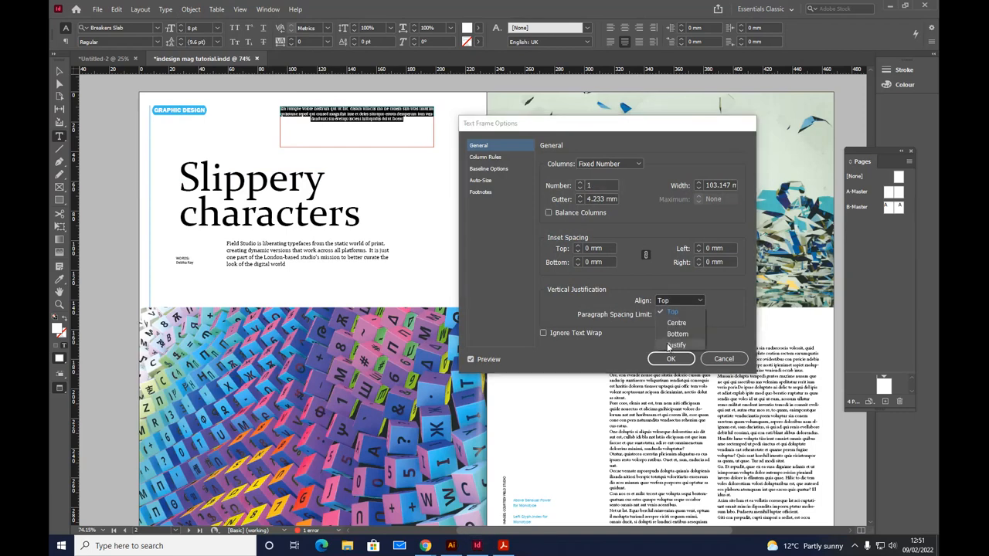
{"action": "left_click", "coordinate": [677, 334]}
{"action": "left_click", "coordinate": [677, 303]}
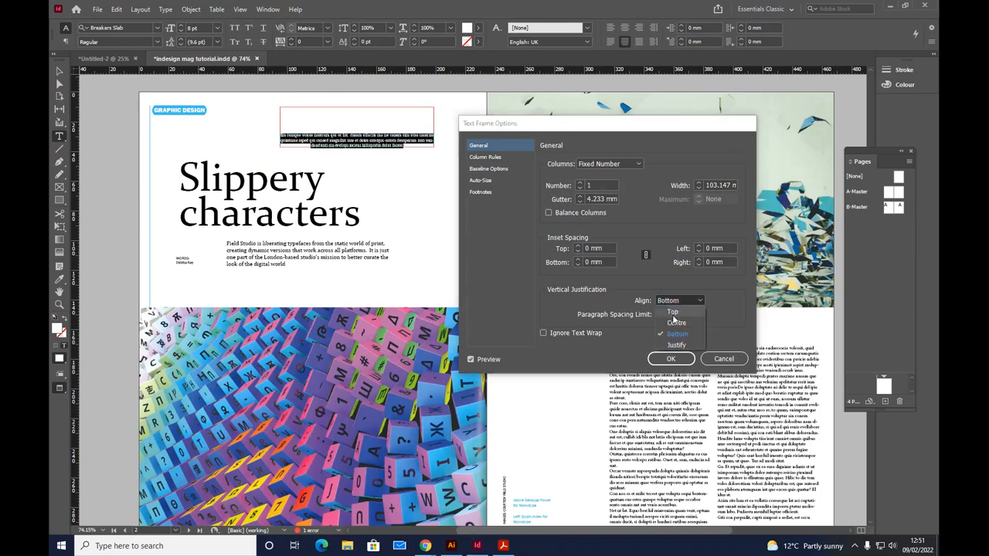
{"action": "left_click", "coordinate": [675, 323]}
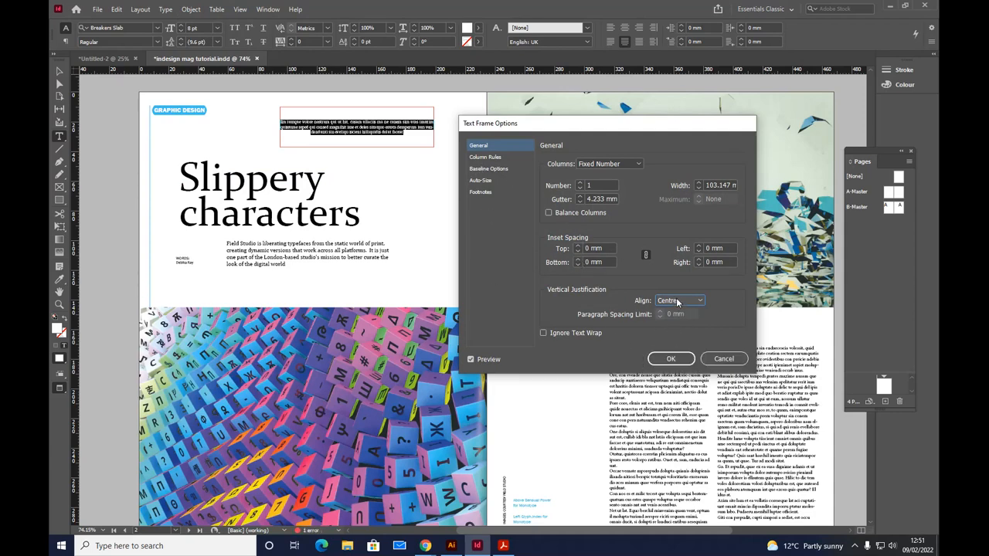
{"action": "left_click", "coordinate": [672, 360]}
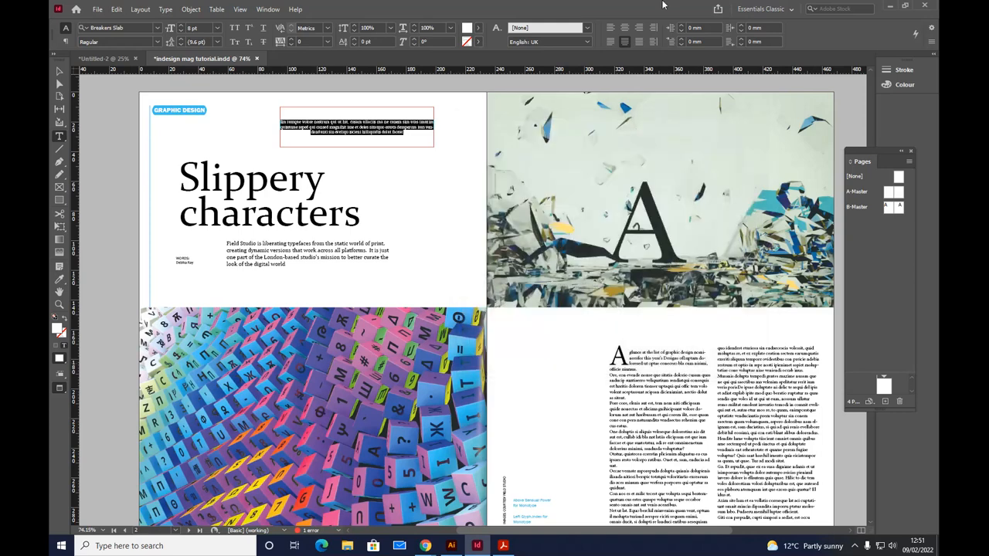
Step: Justify all lines of the placeholder paragraph, including the last, and turn off its hyphenation
{"action": "left_click", "coordinate": [638, 42]}
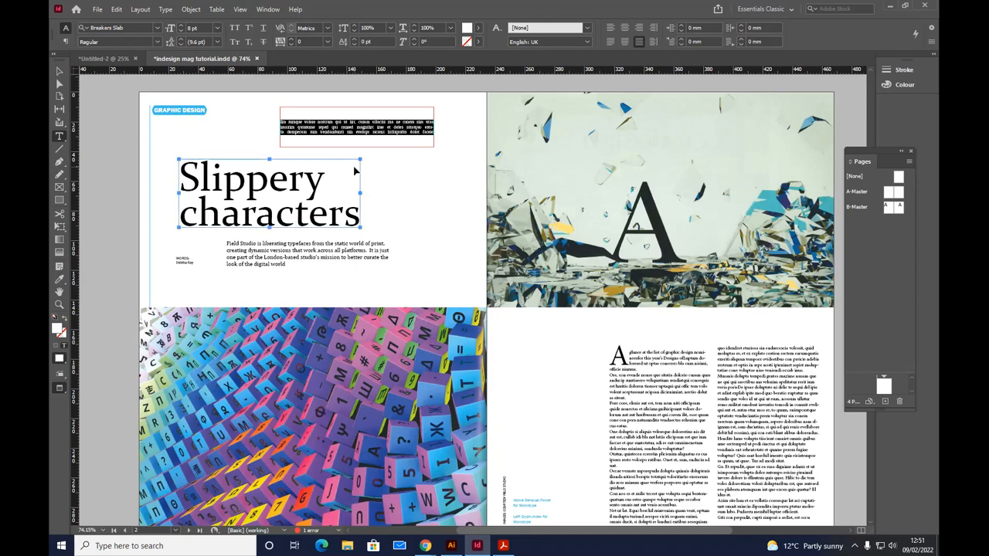
{"action": "key", "text": "ctrl+1"}
{"action": "key", "text": "ctrl+2"}
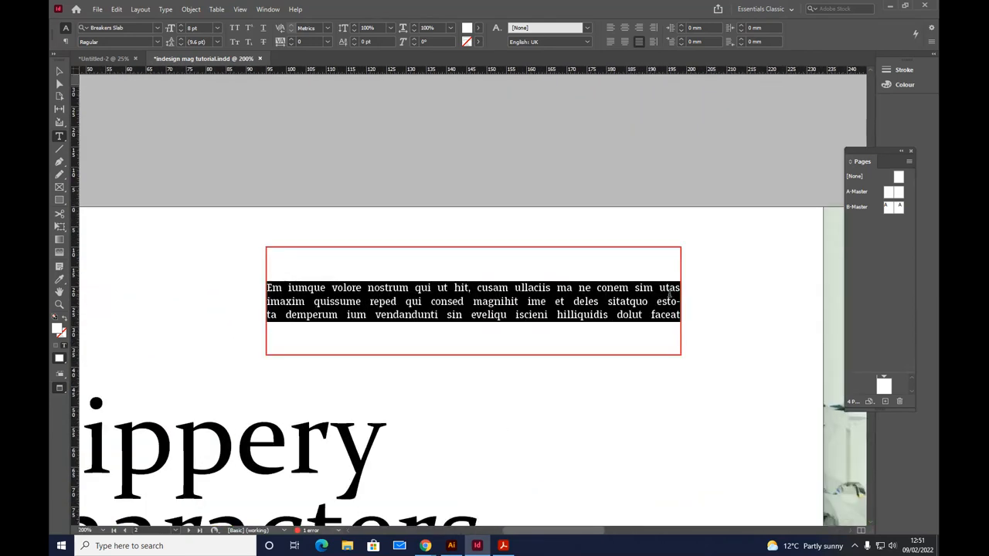
{"action": "left_click", "coordinate": [670, 303]}
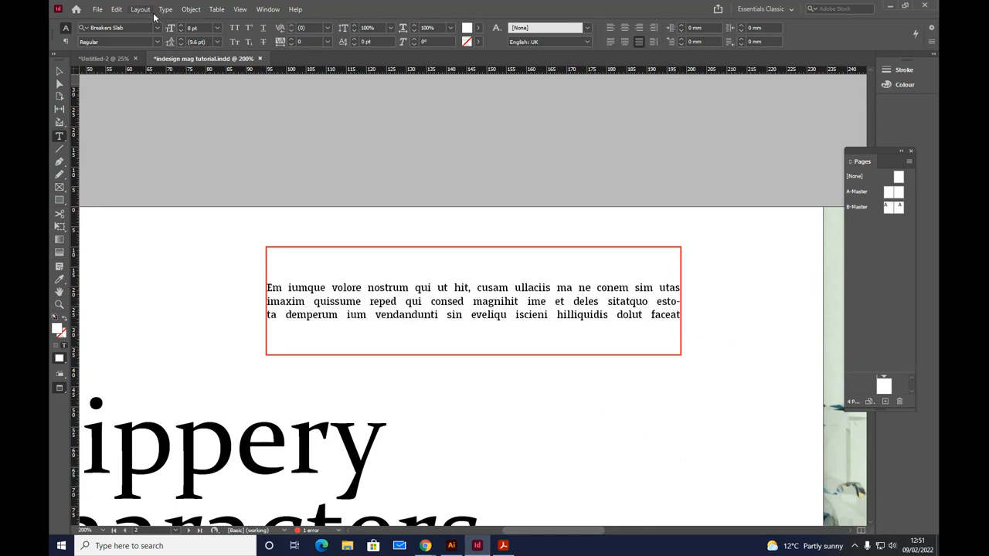
{"action": "left_click", "coordinate": [163, 10]}
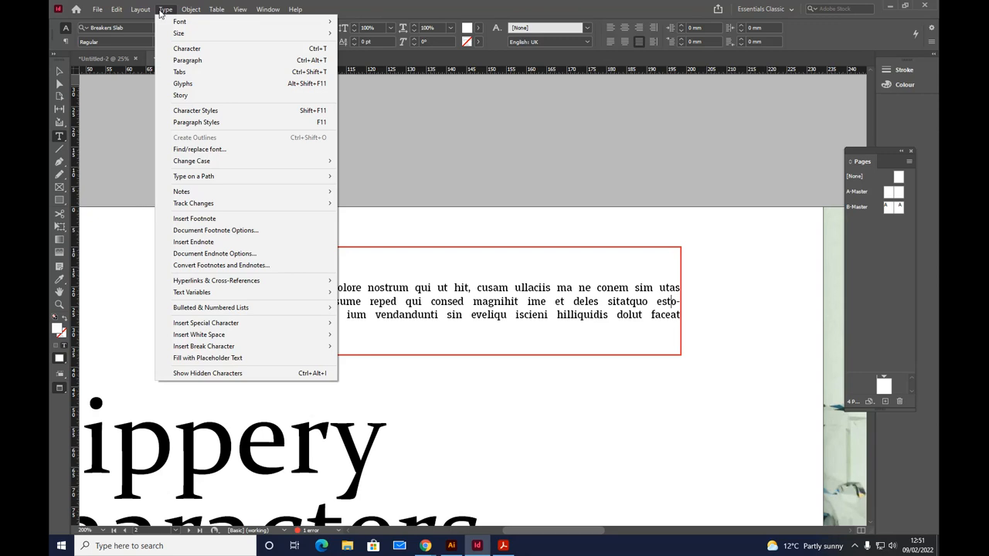
{"action": "left_click", "coordinate": [171, 61]}
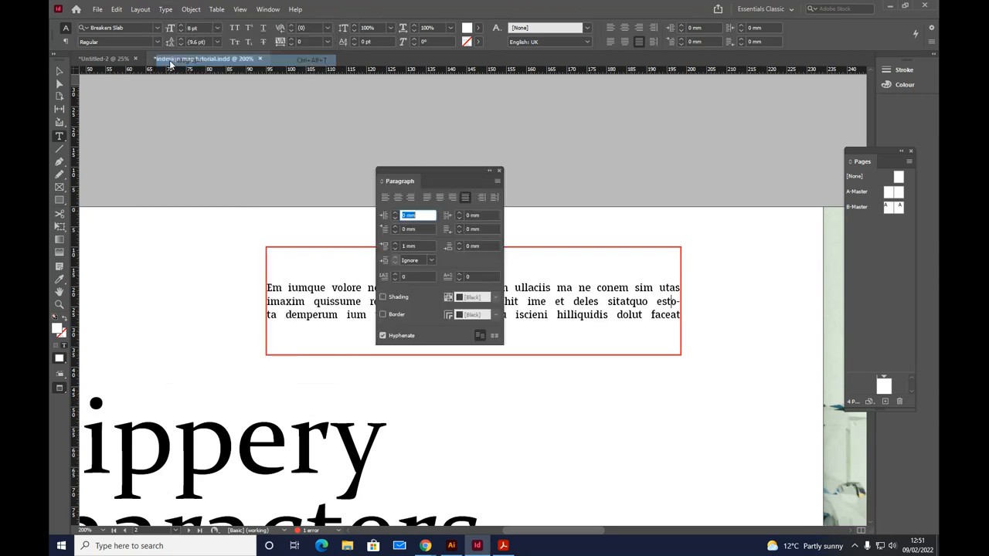
{"action": "left_click", "coordinate": [384, 337]}
{"action": "left_click", "coordinate": [384, 337]}
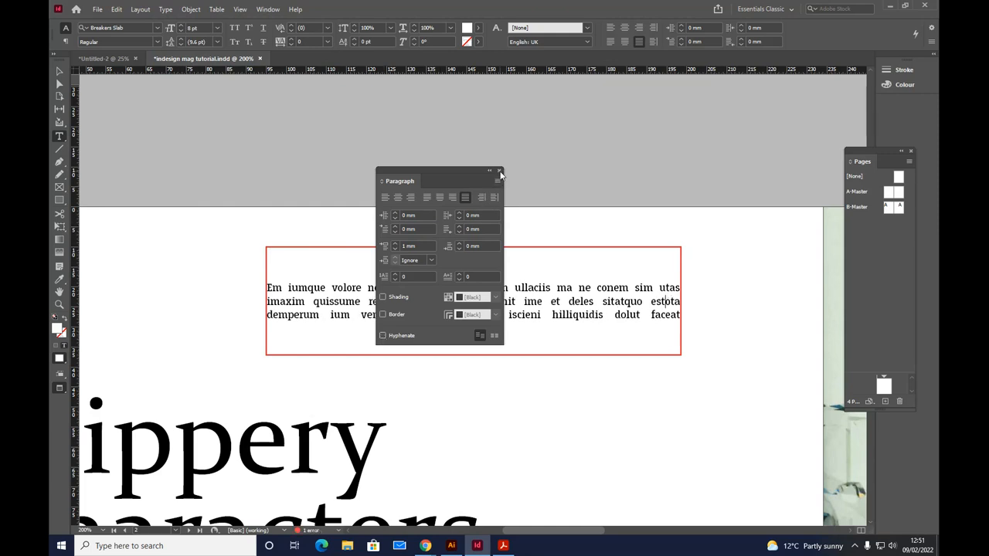
{"action": "left_click", "coordinate": [500, 171]}
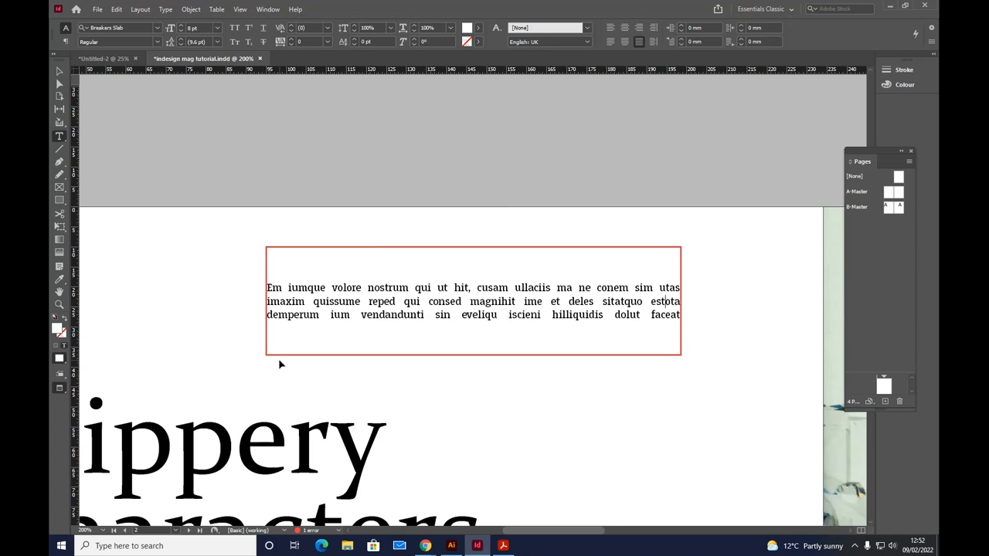
{"action": "key", "text": "ctrl+minus"}
{"action": "key", "text": "ctrl+minus"}
{"action": "key", "text": "ctrl+minus"}
{"action": "key", "text": "ctrl+minus"}
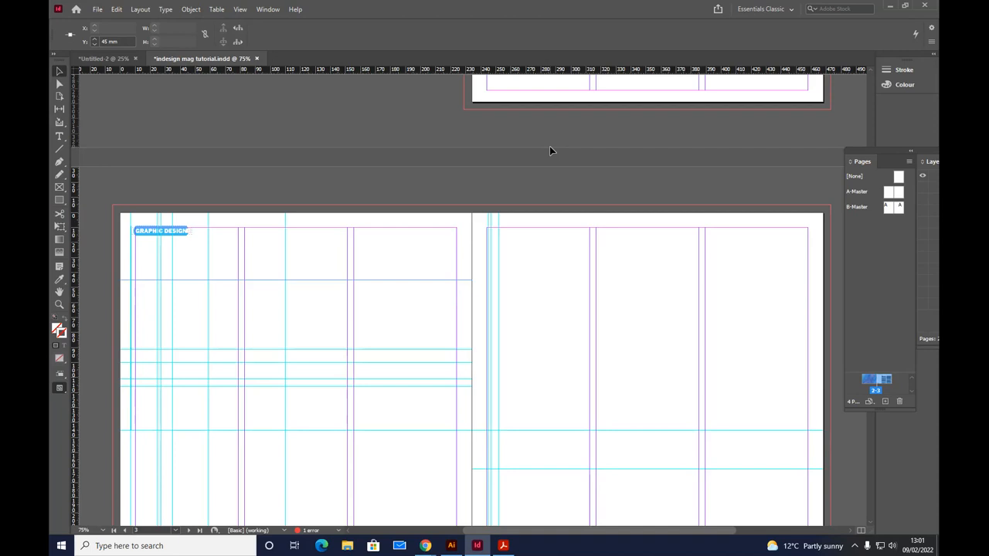
{"action": "scroll", "coordinate": [550, 147], "scroll_direction": "down", "scroll_amount": 3}
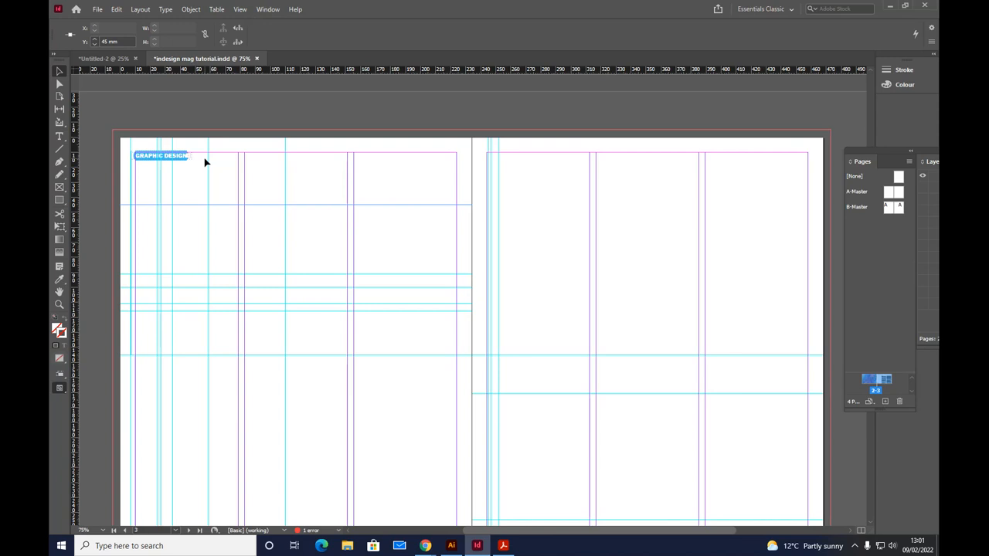
Step: Draw a rectangle frame about 239 × 176 mm from the second page's 171 mm guide to the outer bleed corner and place bok 2_Page_2 in it
{"action": "left_click", "coordinate": [58, 189]}
{"action": "left_click_drag", "start_coordinate": [473, 396], "coordinate": [831, 132]}
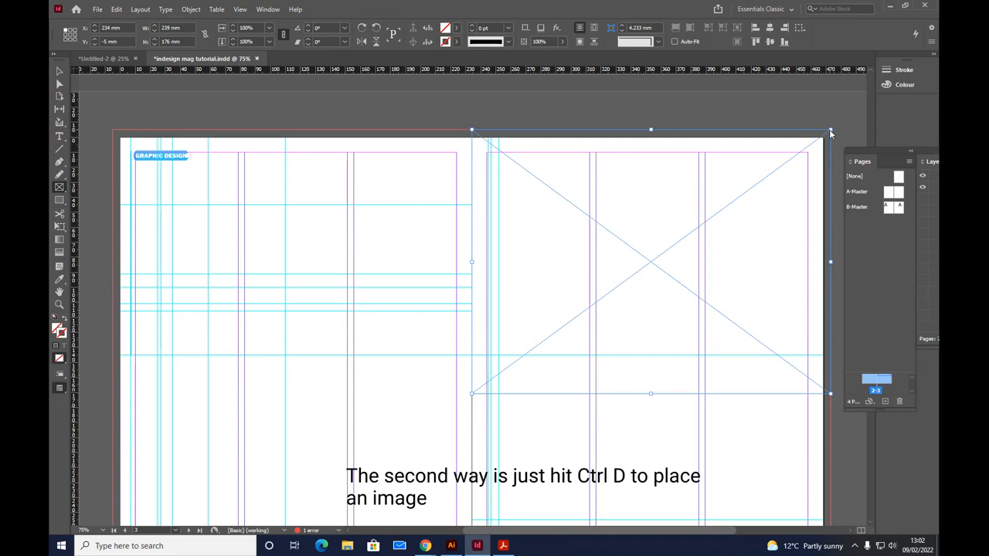
{"action": "key", "text": "ctrl+d"}
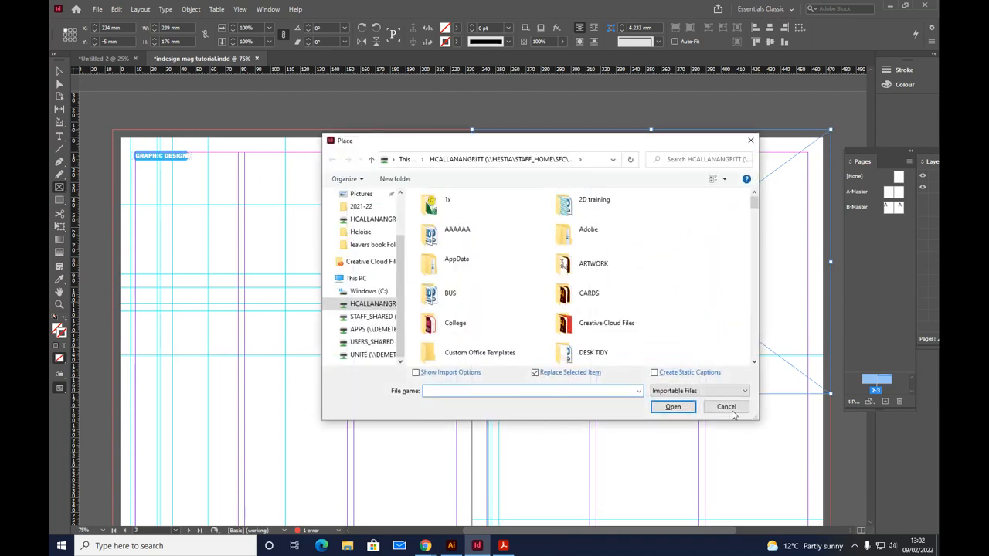
{"action": "left_click_drag", "start_coordinate": [755, 202], "coordinate": [762, 306]}
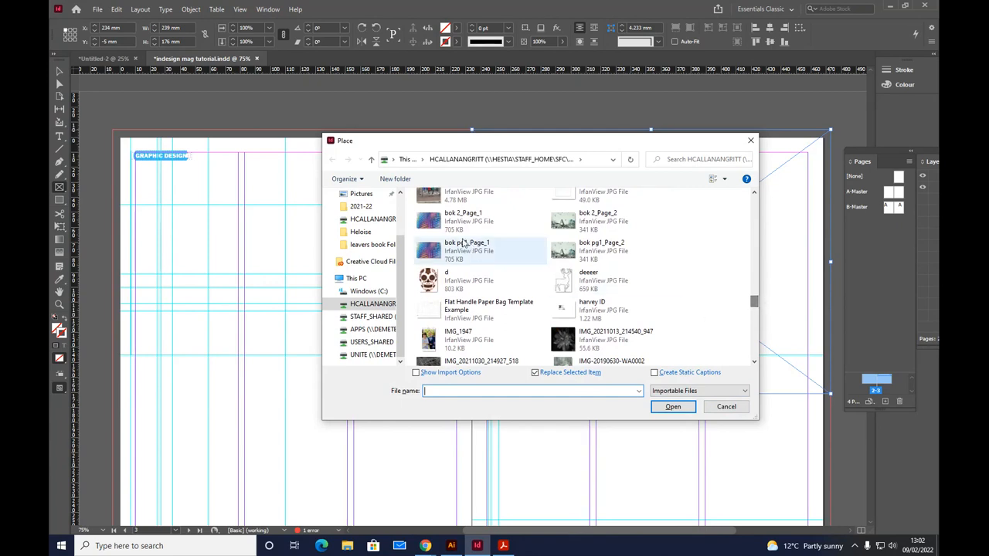
{"action": "left_click", "coordinate": [572, 222]}
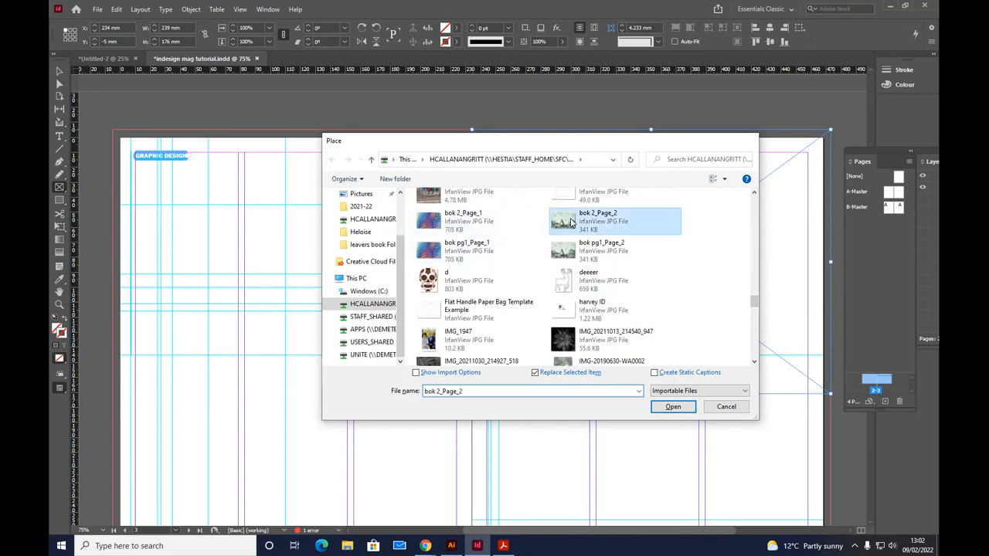
{"action": "double_click", "coordinate": [572, 222]}
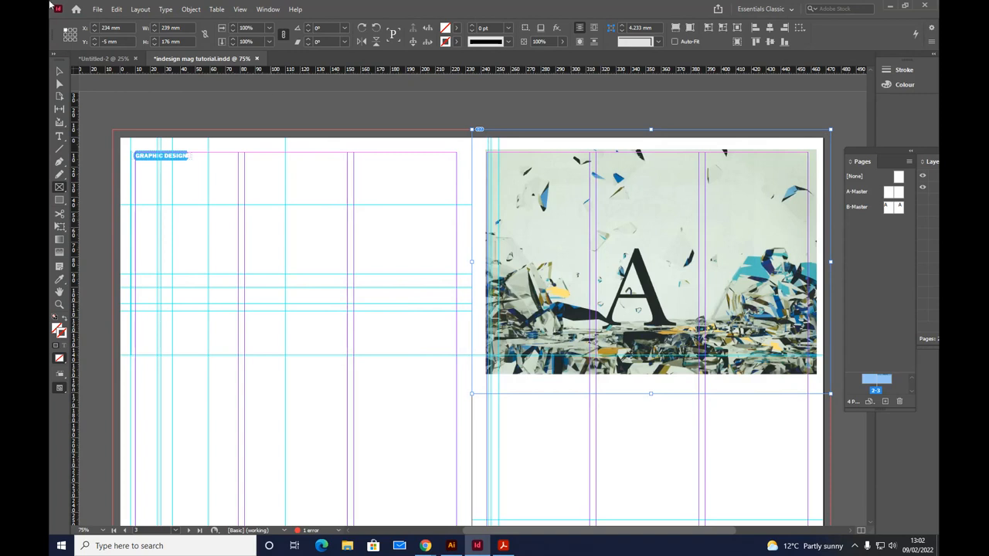
Step: Select the image inside the frame, scale it to about 119% and position it to cover the whole frame
{"action": "left_click", "coordinate": [62, 72]}
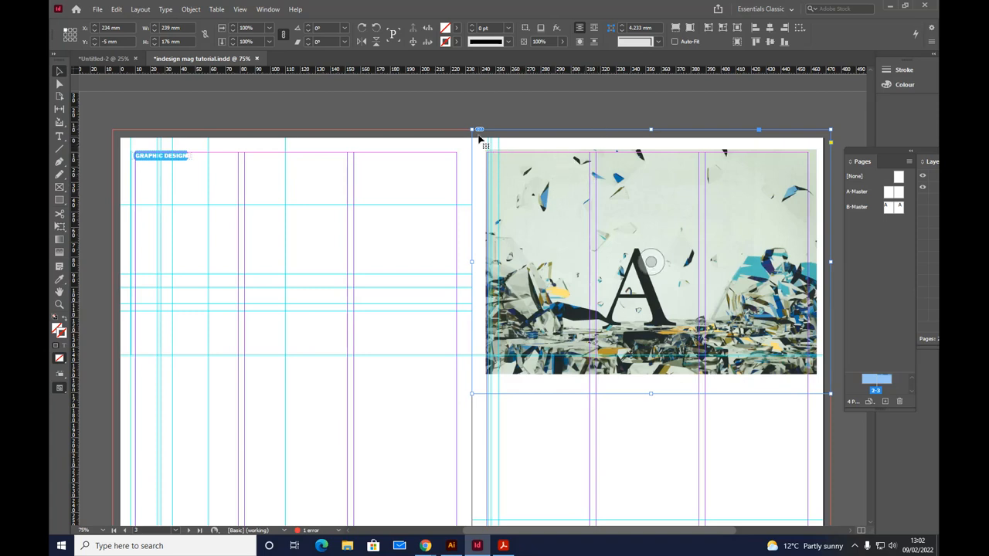
{"action": "double_click", "coordinate": [554, 218]}
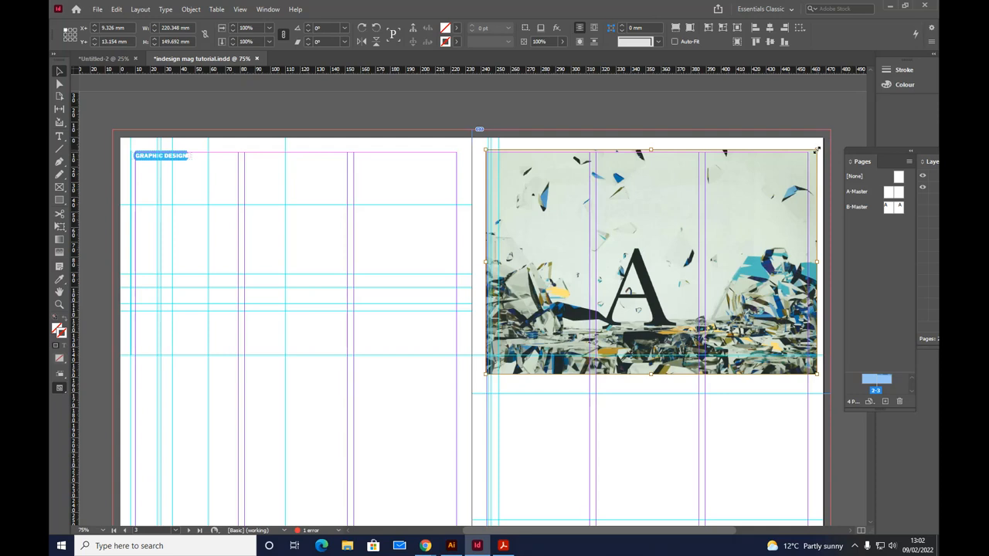
{"action": "left_click_drag", "start_coordinate": [817, 149], "coordinate": [753, 107]}
{"action": "left_click_drag", "start_coordinate": [600, 207], "coordinate": [588, 230]}
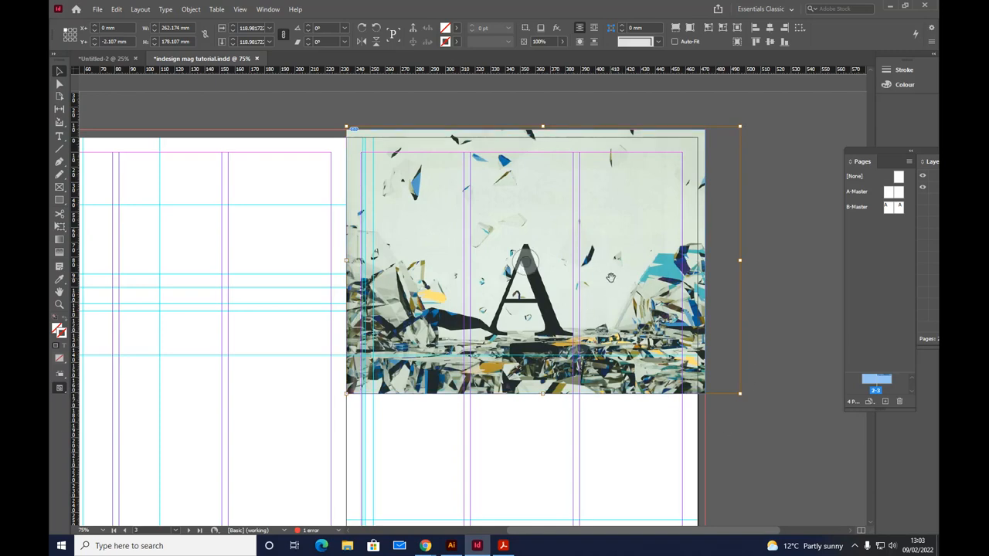
Step: Try shifting the image down within its frame, and move it back to the frame's upper inner corner
{"action": "left_click_drag", "start_coordinate": [609, 285], "coordinate": [584, 351]}
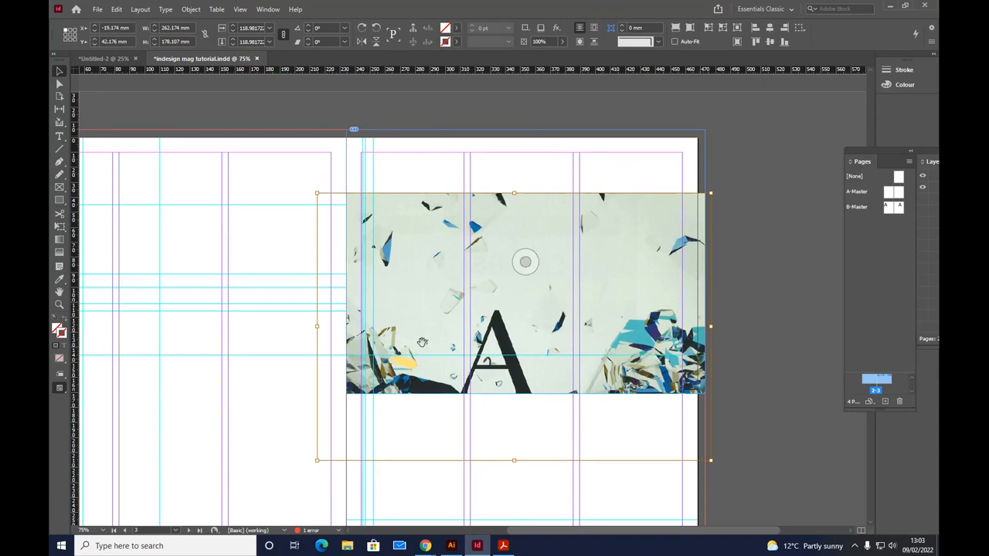
{"action": "left_click_drag", "start_coordinate": [424, 304], "coordinate": [452, 247]}
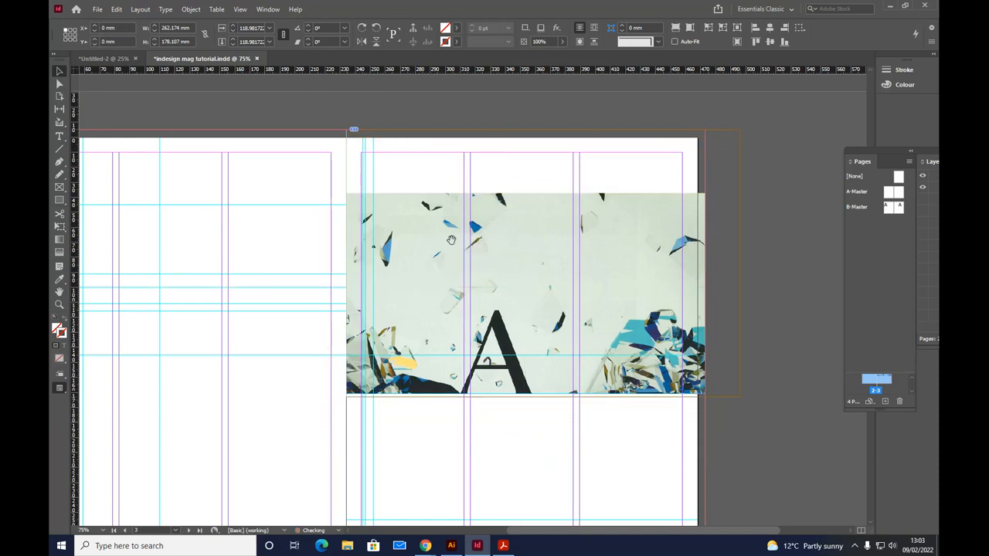
{"action": "key", "text": "ctrl+alt+shift+c"}
{"action": "left_click_drag", "start_coordinate": [452, 240], "coordinate": [451, 242]}
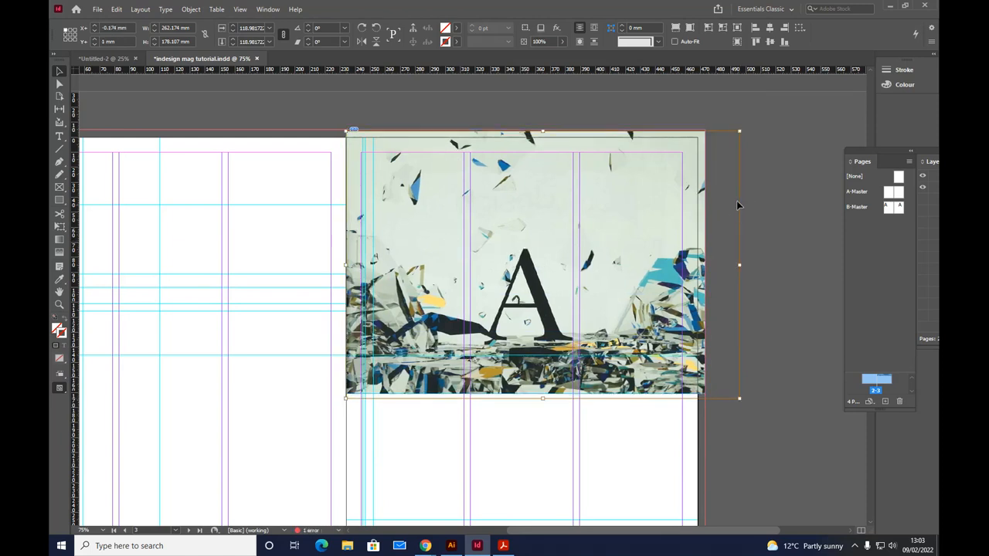
Step: Preview the spread without guides and frame edges, and return to the normal view
{"action": "key", "text": "w"}
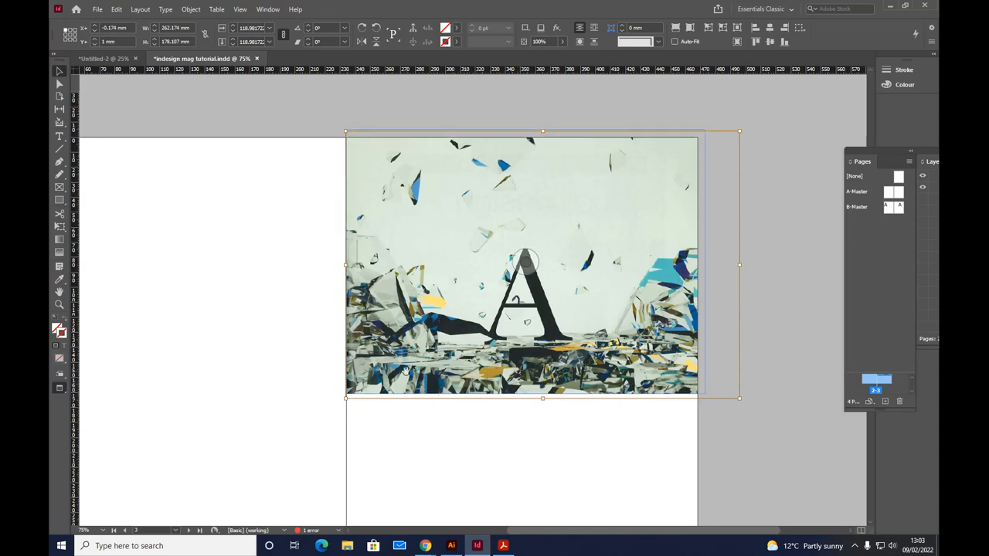
{"action": "key", "text": "w"}
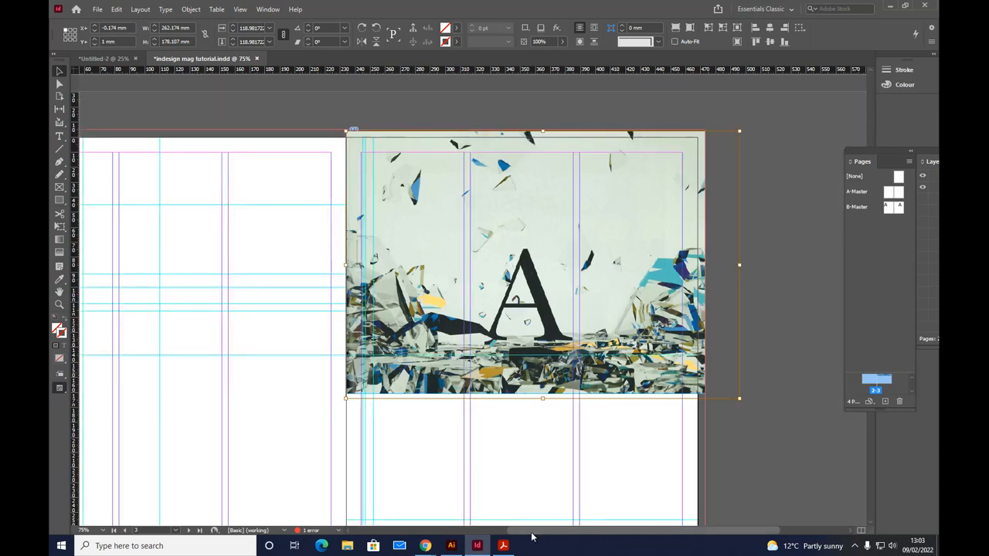
{"action": "left_click_drag", "start_coordinate": [532, 533], "coordinate": [446, 533]}
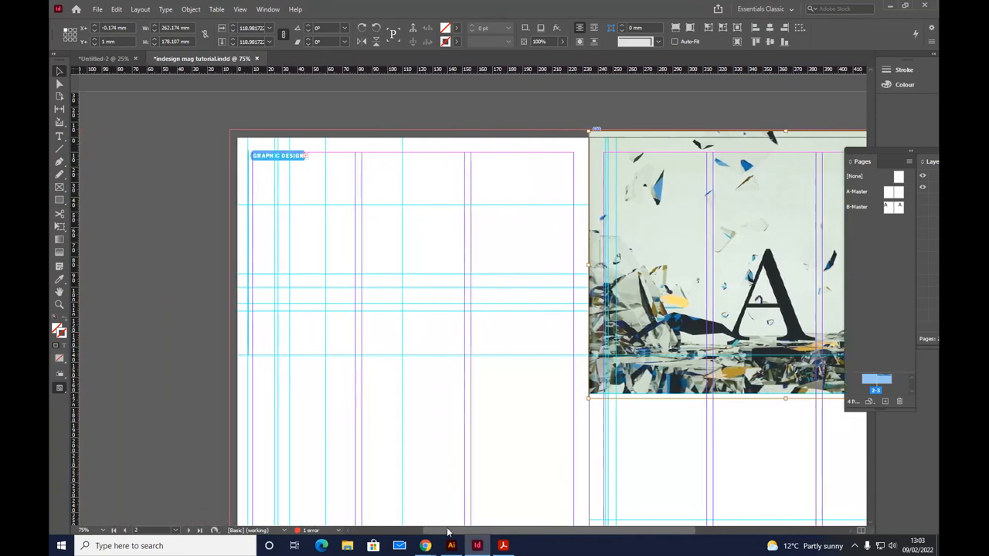
Step: Draw a text frame about 69 × 117 mm in the second page's middle column below the image and fill it with placeholder text
{"action": "left_click", "coordinate": [60, 138]}
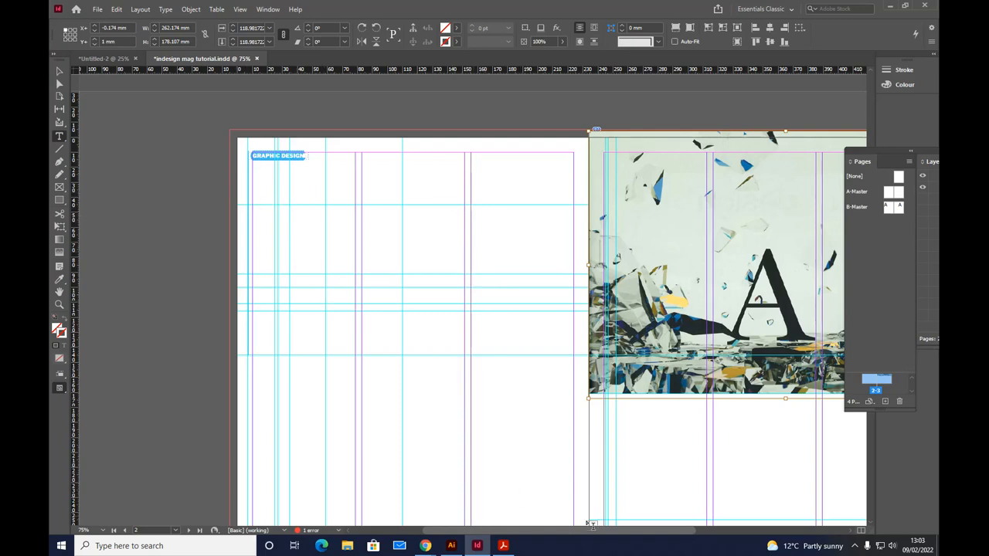
{"action": "left_click_drag", "start_coordinate": [587, 530], "coordinate": [663, 530]}
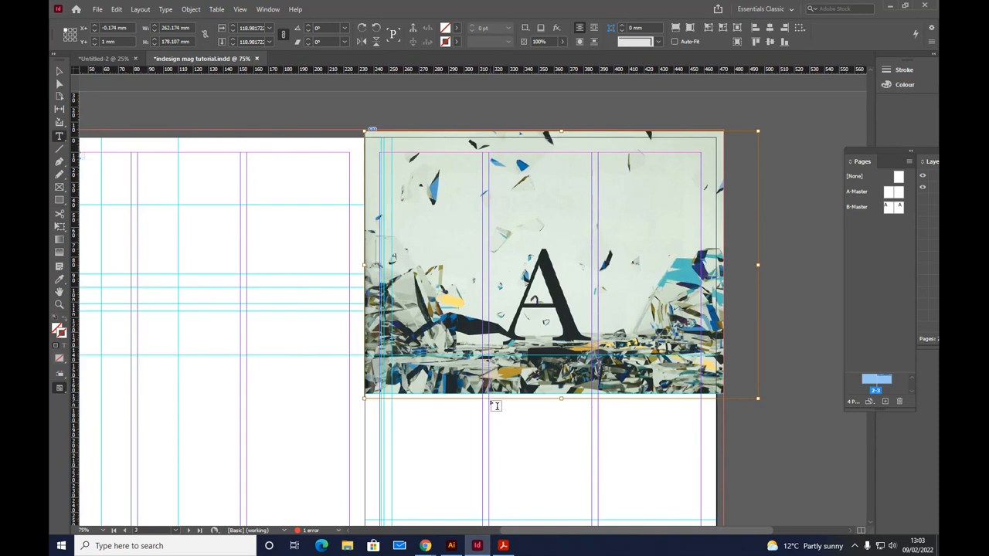
{"action": "scroll", "coordinate": [493, 414], "scroll_direction": "down", "scroll_amount": 2}
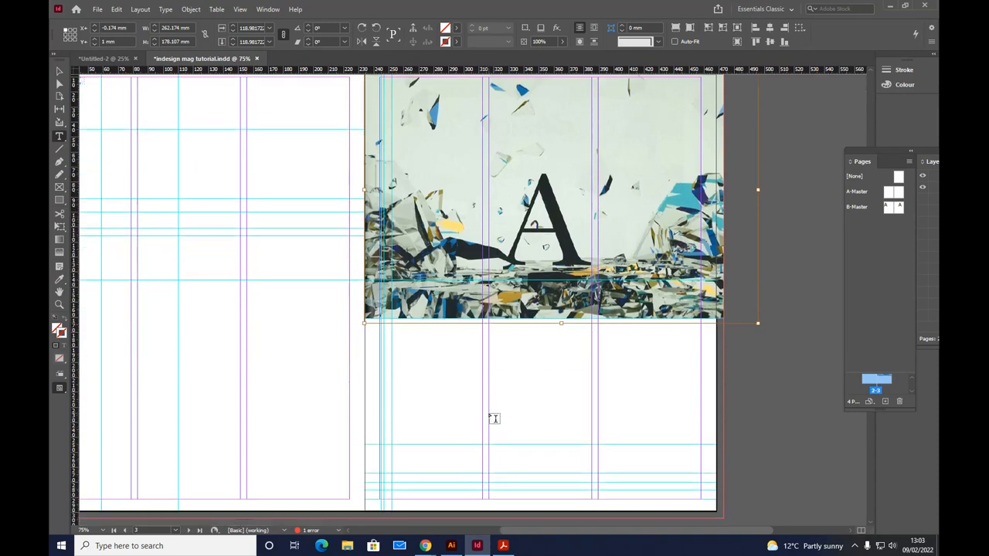
{"action": "scroll", "coordinate": [493, 418], "scroll_direction": "down", "scroll_amount": 2}
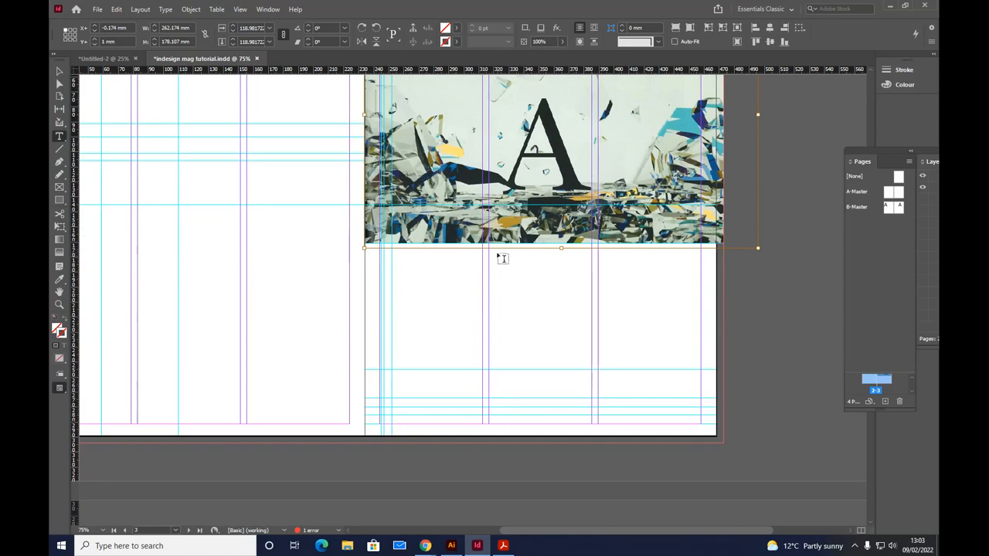
{"action": "left_click_drag", "start_coordinate": [489, 249], "coordinate": [591, 421]}
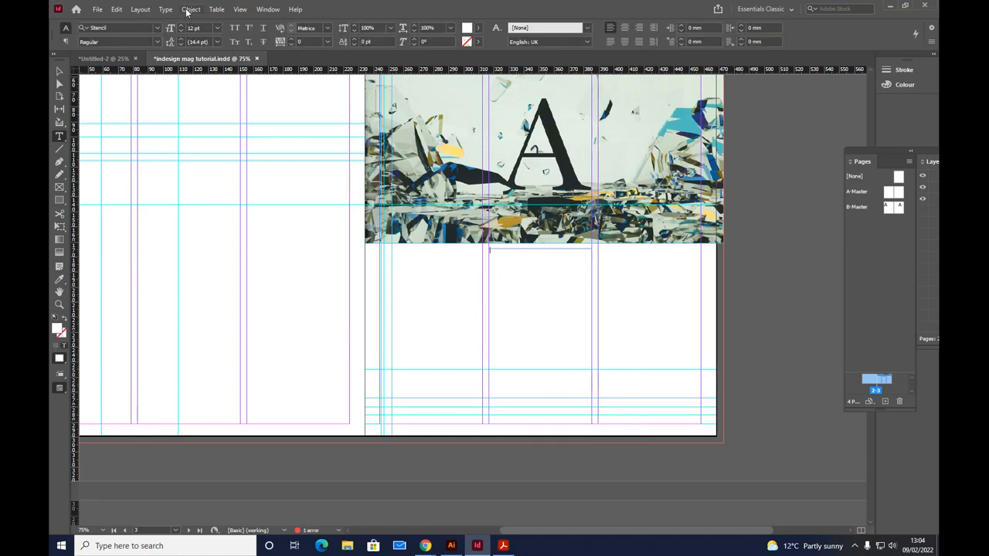
{"action": "left_click", "coordinate": [187, 11]}
{"action": "left_click", "coordinate": [164, 9]}
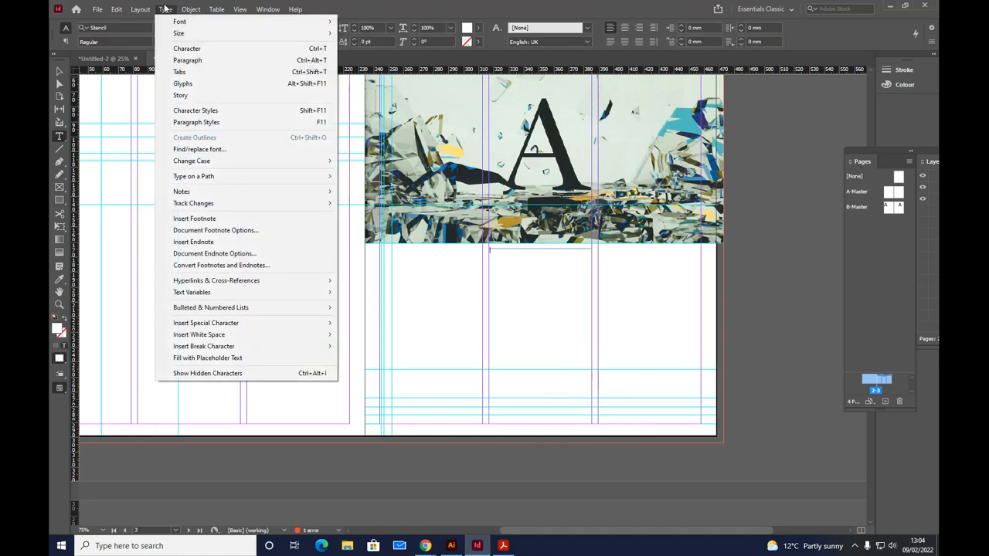
{"action": "left_click", "coordinate": [197, 360]}
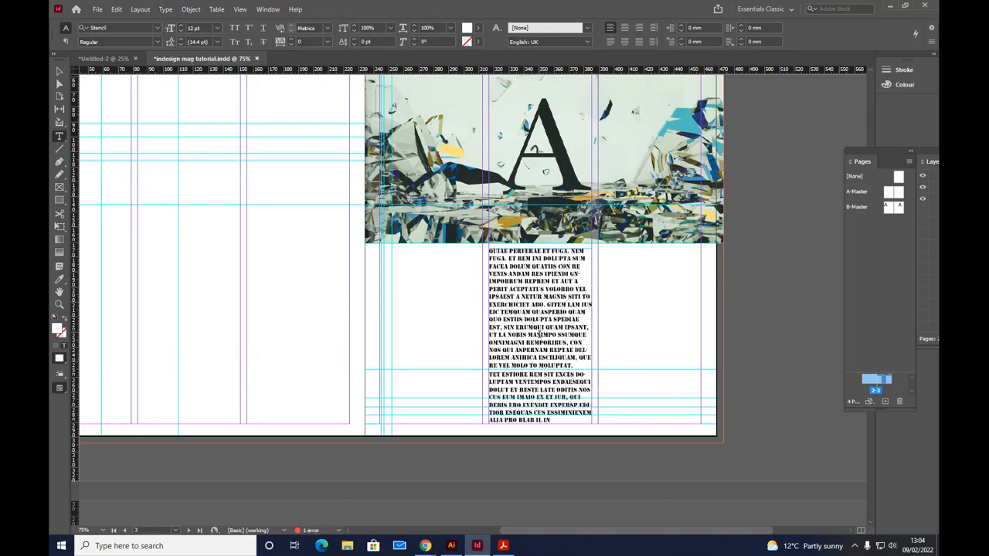
Step: Set the font of all the new placeholder text to Breakers Slab
{"action": "key", "text": "ctrl+a"}
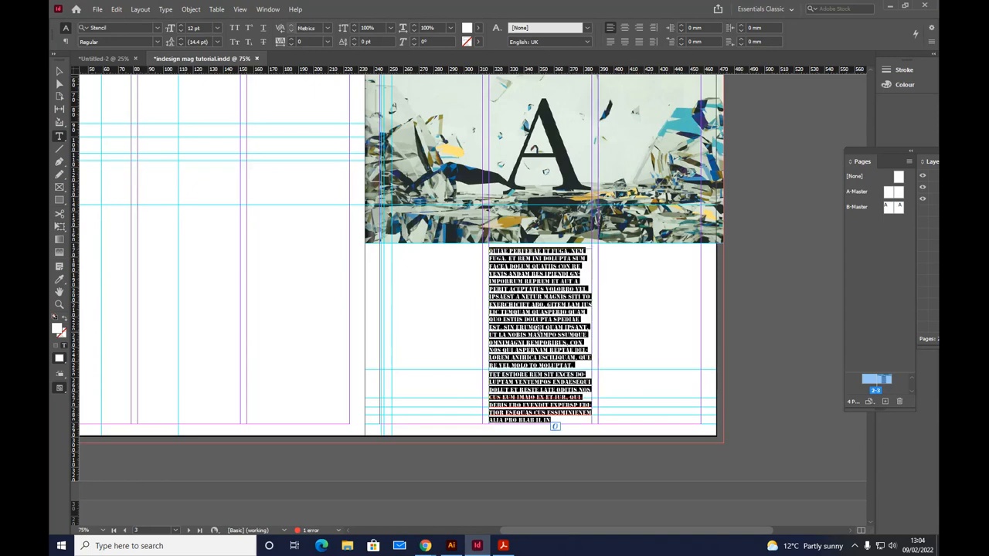
{"action": "left_click", "coordinate": [158, 28]}
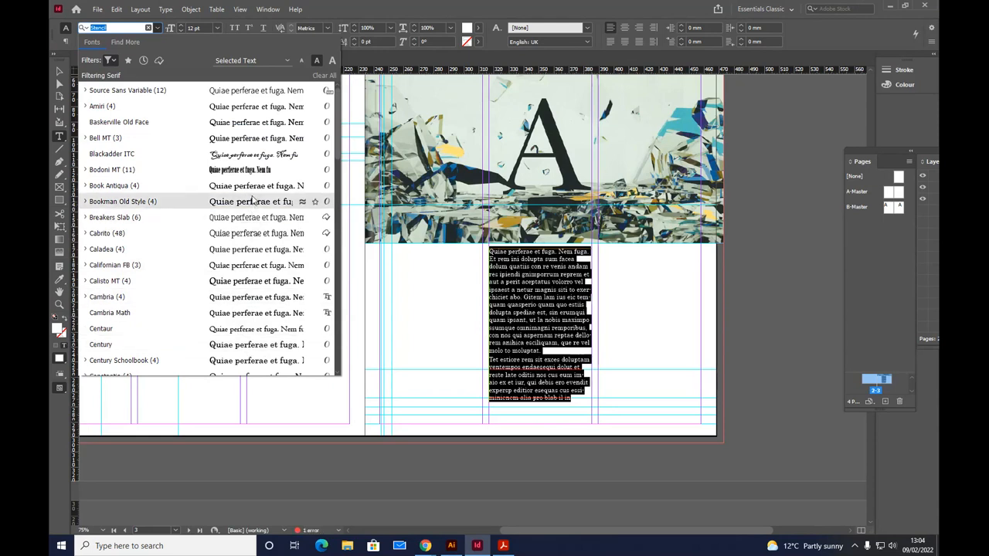
{"action": "left_click", "coordinate": [240, 218]}
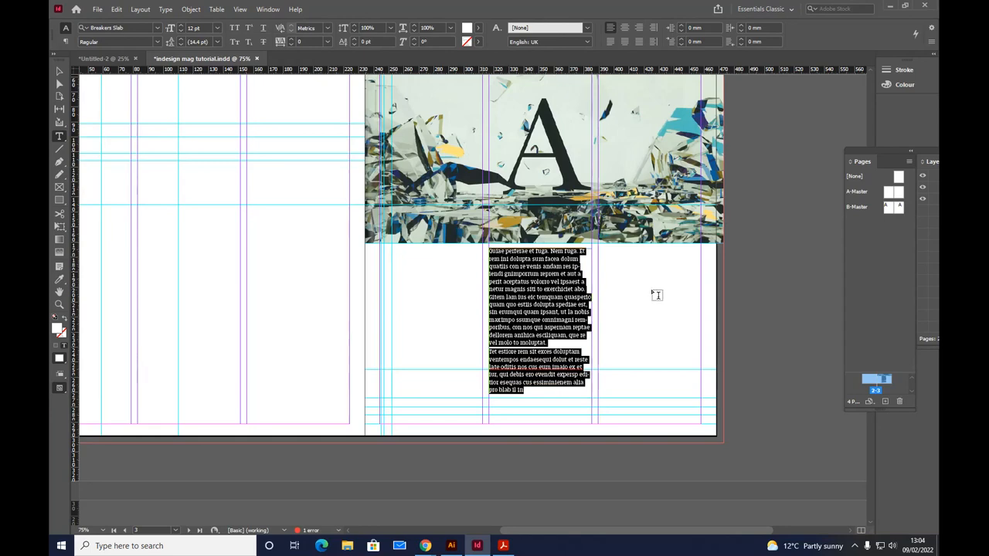
Step: Check the body text in the reference PDF and give the selected placeholder paragraphs a drop cap three lines deep
{"action": "left_click", "coordinate": [503, 546]}
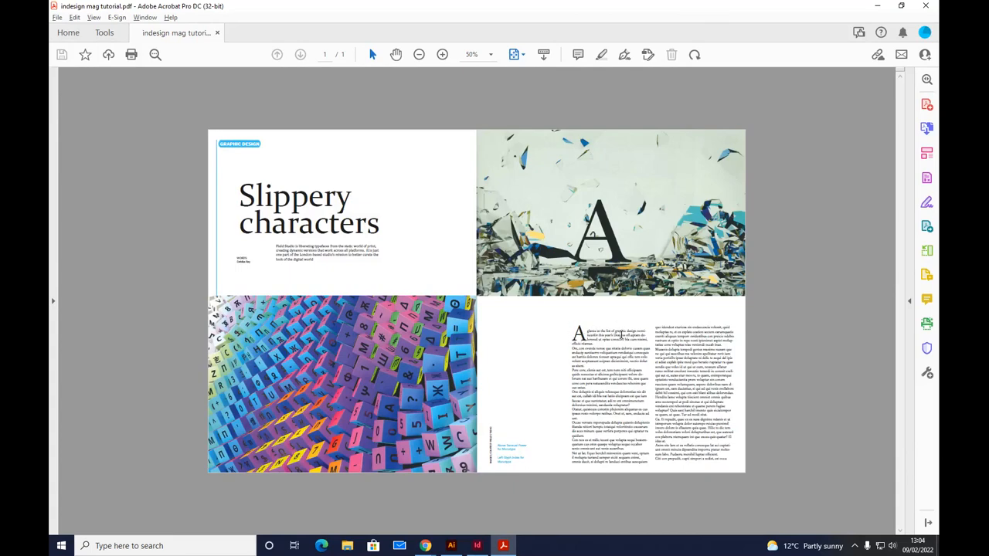
{"action": "key", "text": "alt+Tab"}
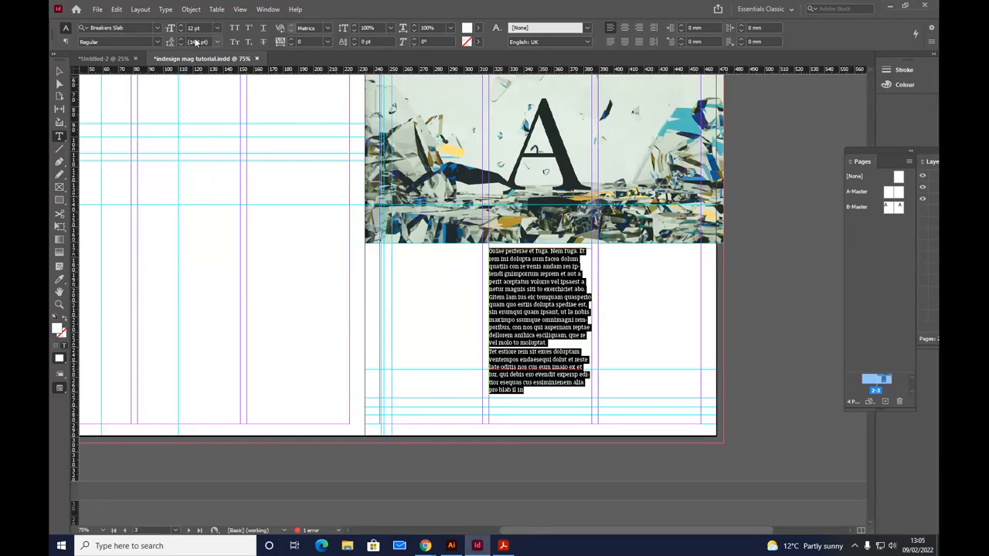
{"action": "left_click", "coordinate": [167, 9]}
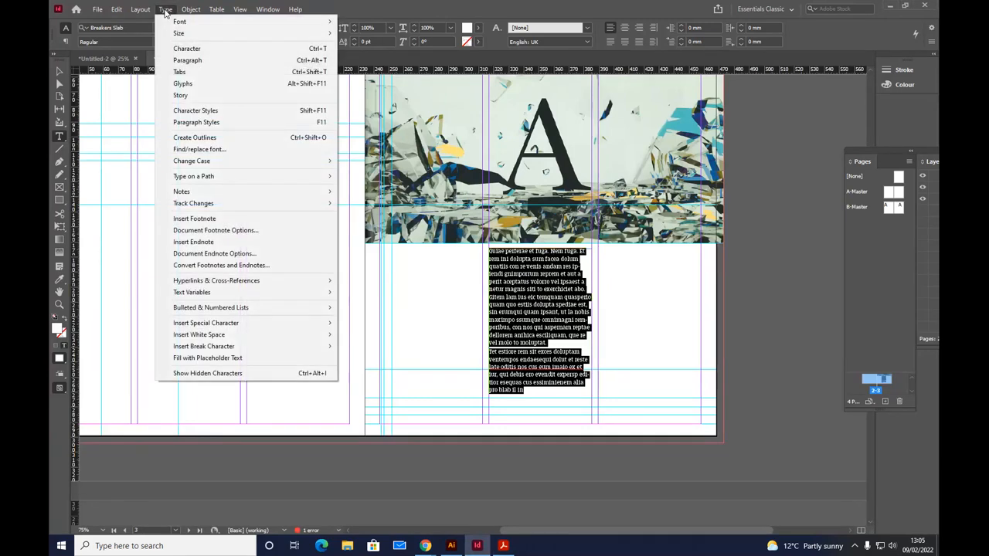
{"action": "left_click", "coordinate": [187, 60]}
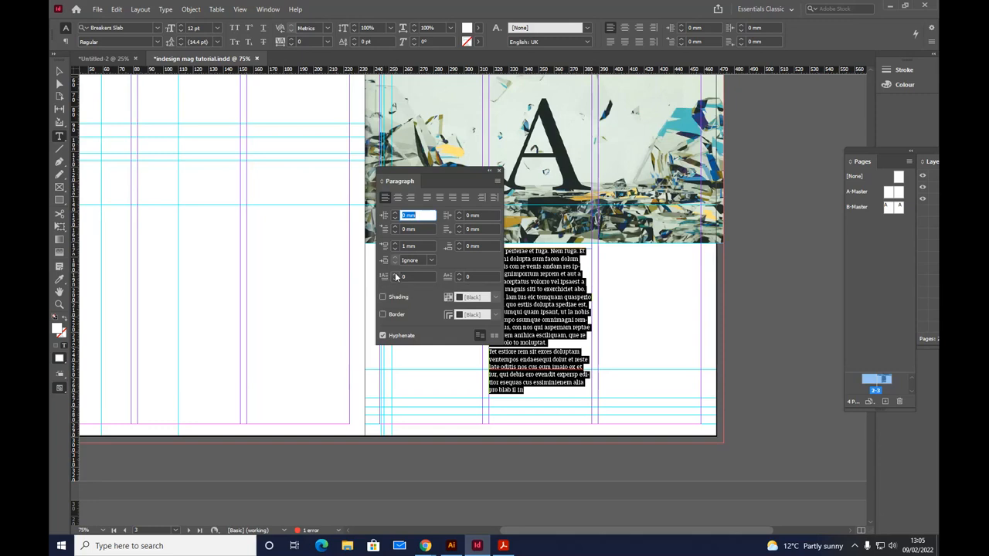
{"action": "left_click_drag", "start_coordinate": [436, 178], "coordinate": [348, 152]}
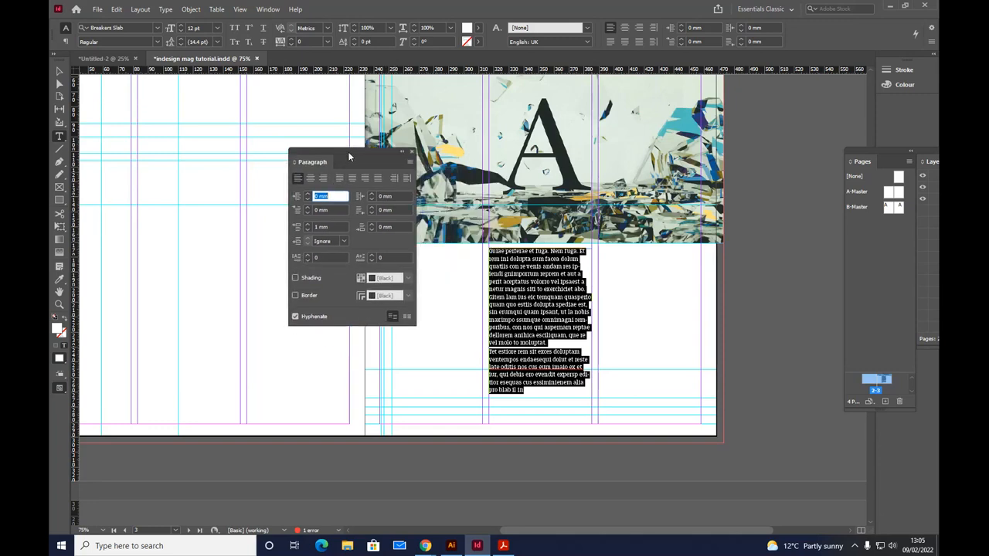
{"action": "key", "text": "alt+Tab"}
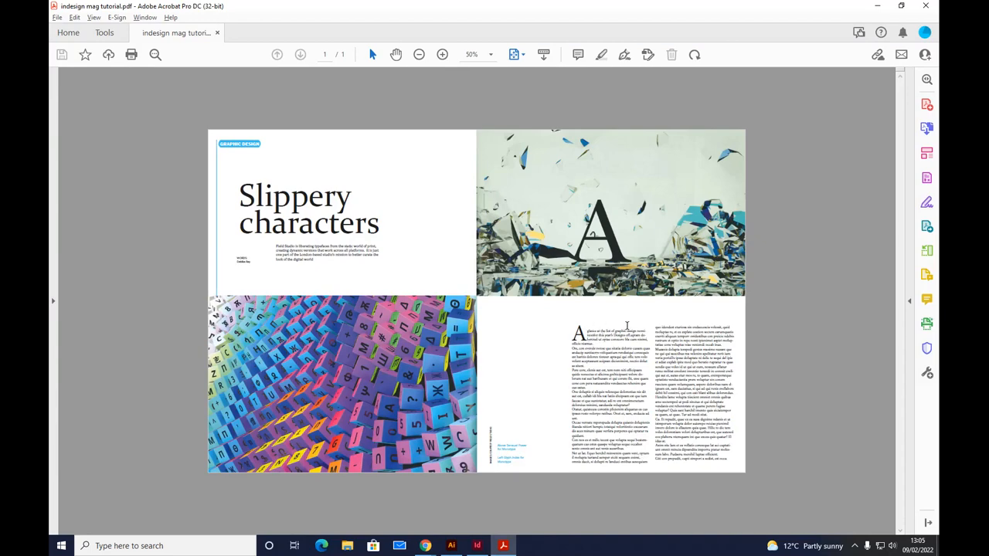
{"action": "key", "text": "alt+Tab"}
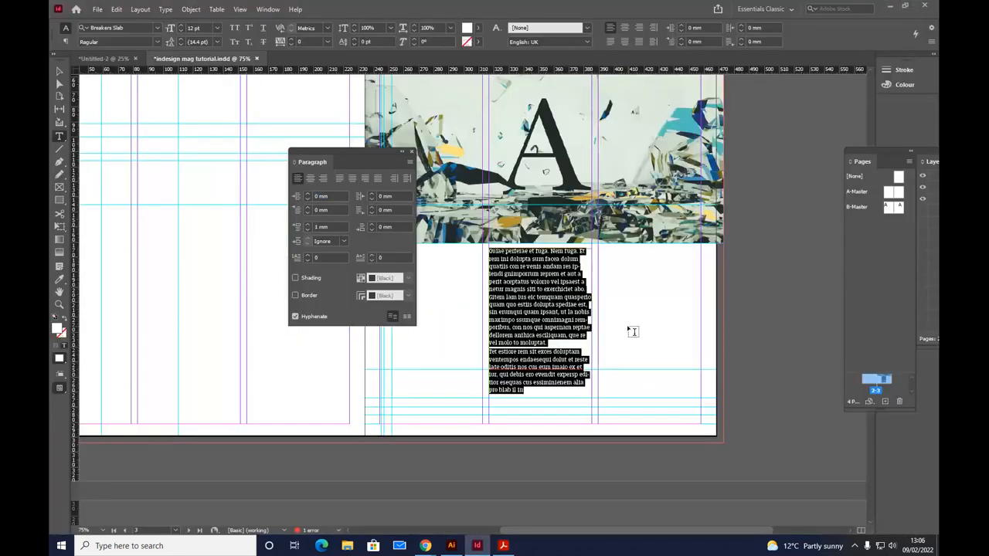
{"action": "left_click", "coordinate": [307, 255]}
{"action": "left_click", "coordinate": [307, 256]}
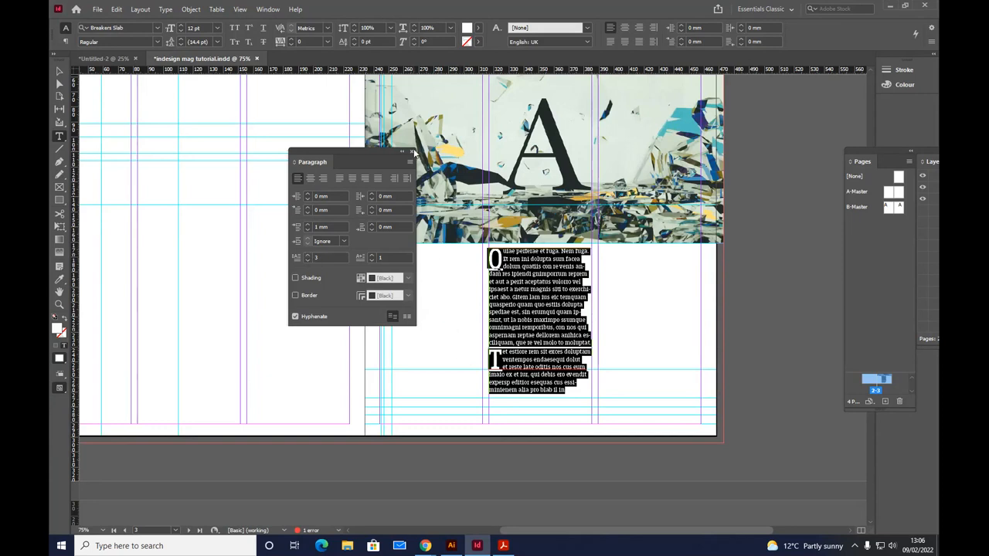
{"action": "left_click", "coordinate": [412, 152]}
Step: Remove the drop cap from the second placeholder paragraph by setting its drop cap lines to 0
{"action": "left_click", "coordinate": [490, 297]}
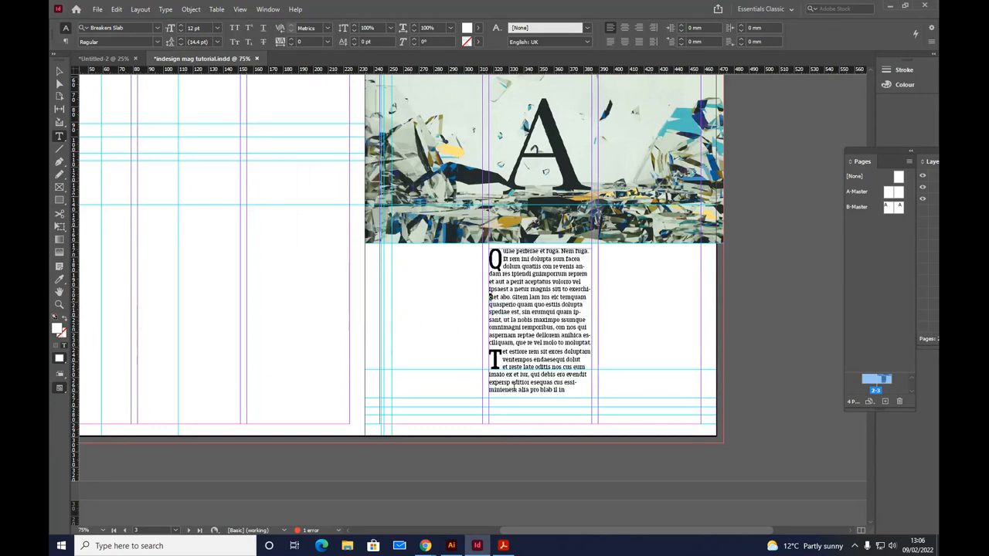
{"action": "left_click_drag", "start_coordinate": [501, 357], "coordinate": [489, 356]}
{"action": "left_click", "coordinate": [165, 9]}
{"action": "left_click", "coordinate": [190, 60]}
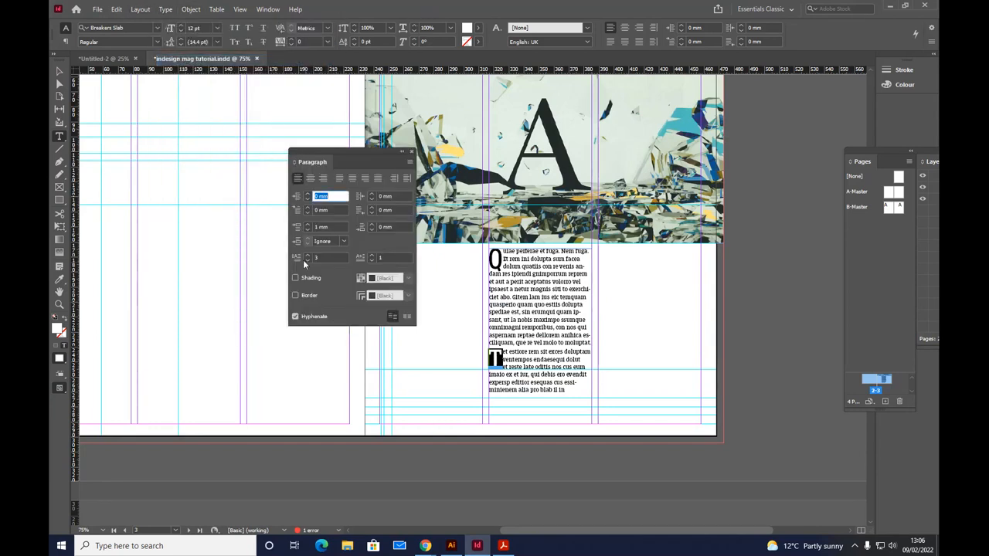
{"action": "left_click", "coordinate": [307, 262]}
{"action": "left_click", "coordinate": [307, 261]}
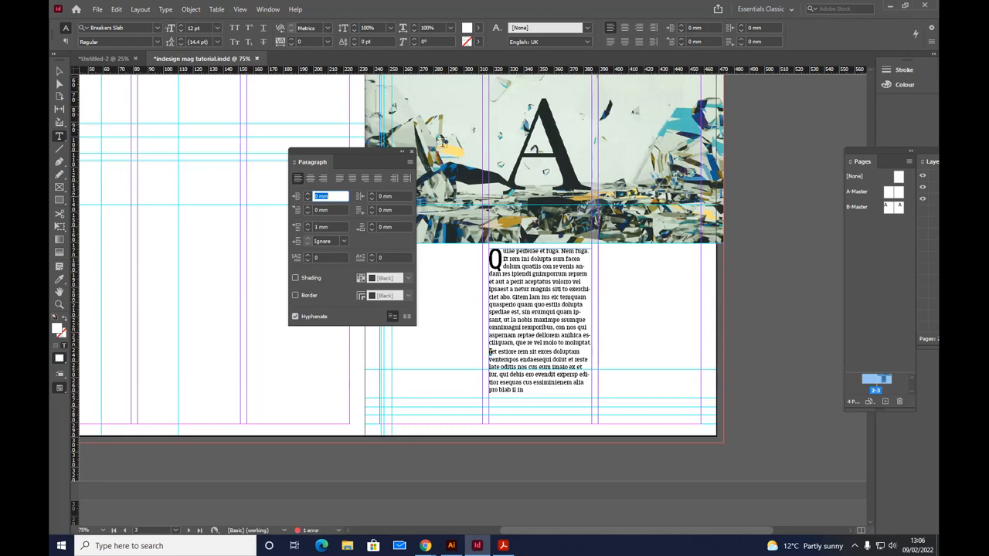
{"action": "left_click", "coordinate": [411, 151]}
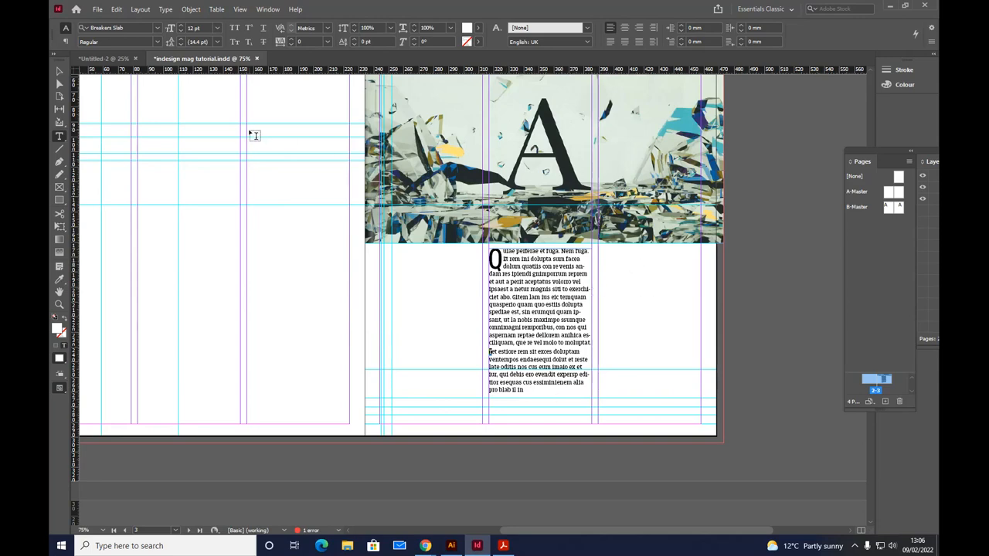
Step: Check the reference PDF's columns and draw a second text frame about 69 × 114 mm in the page's outer column below the image
{"action": "left_click", "coordinate": [504, 545]}
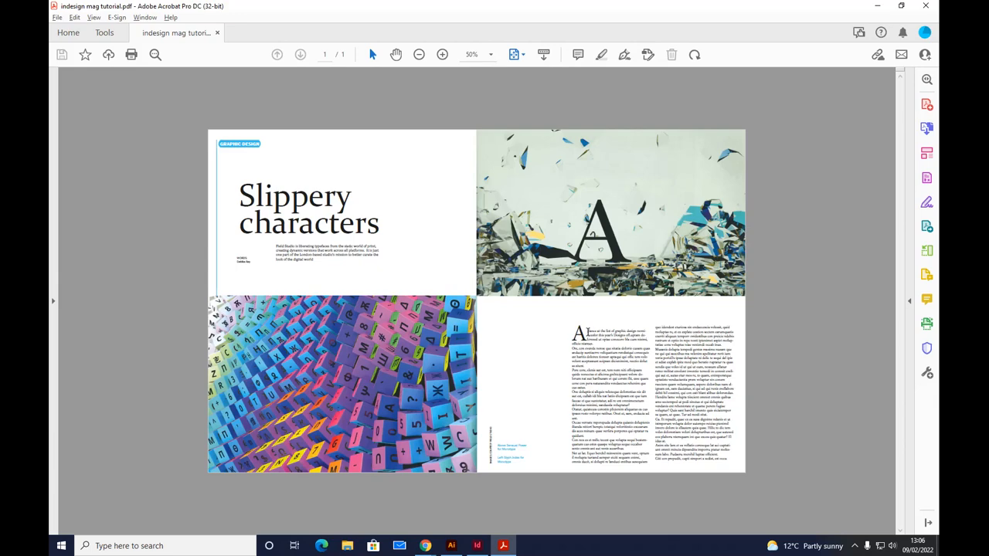
{"action": "key", "text": "alt+Tab"}
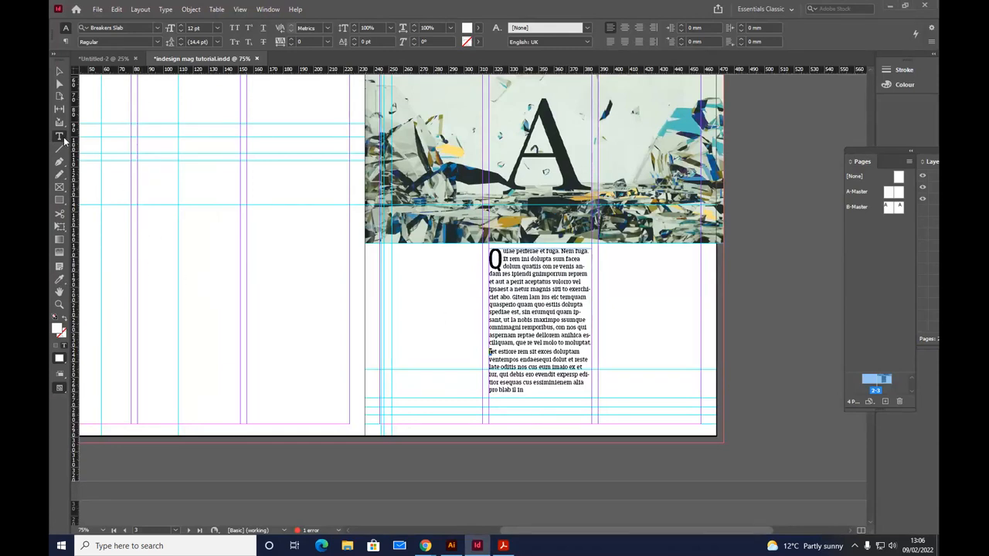
{"action": "left_click", "coordinate": [58, 71]}
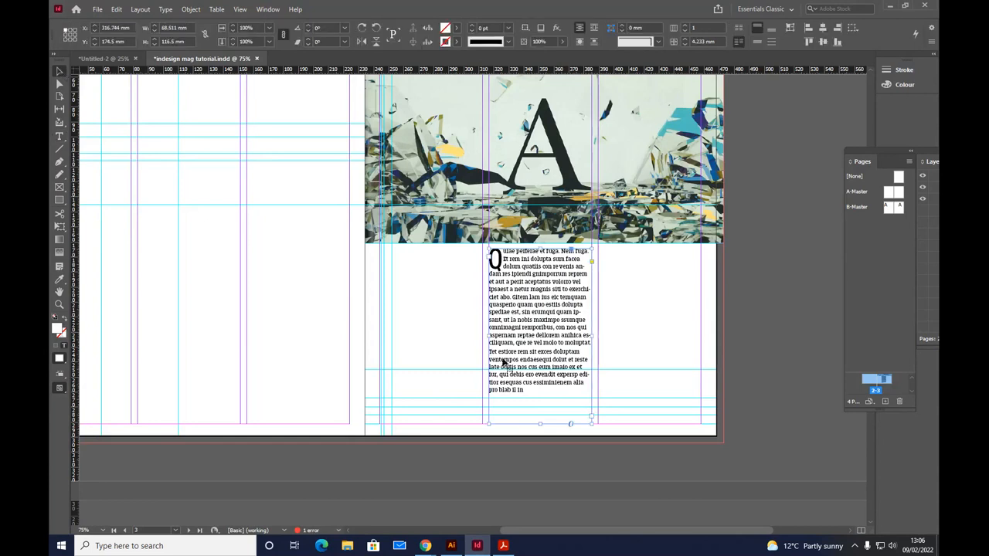
{"action": "left_click", "coordinate": [60, 136]}
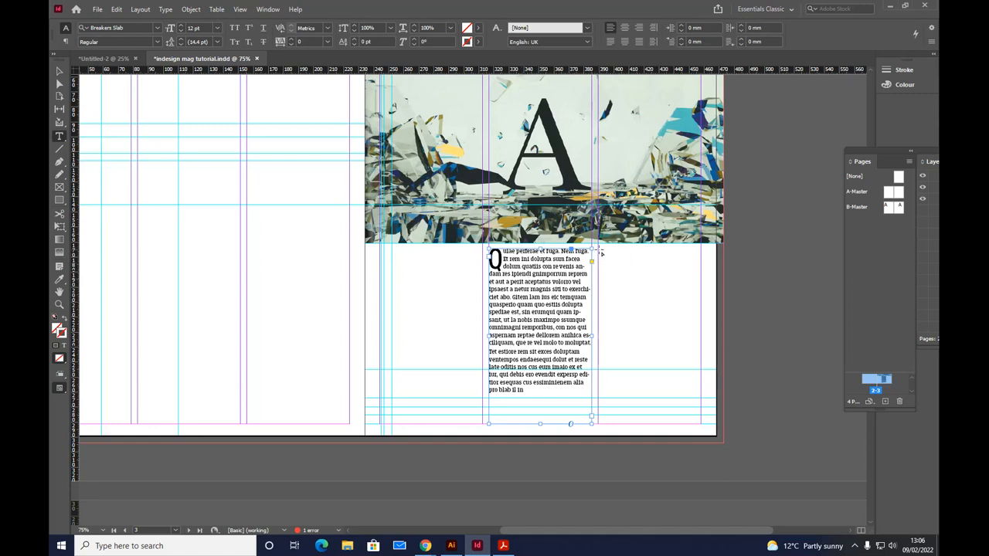
{"action": "left_click_drag", "start_coordinate": [601, 253], "coordinate": [704, 424]}
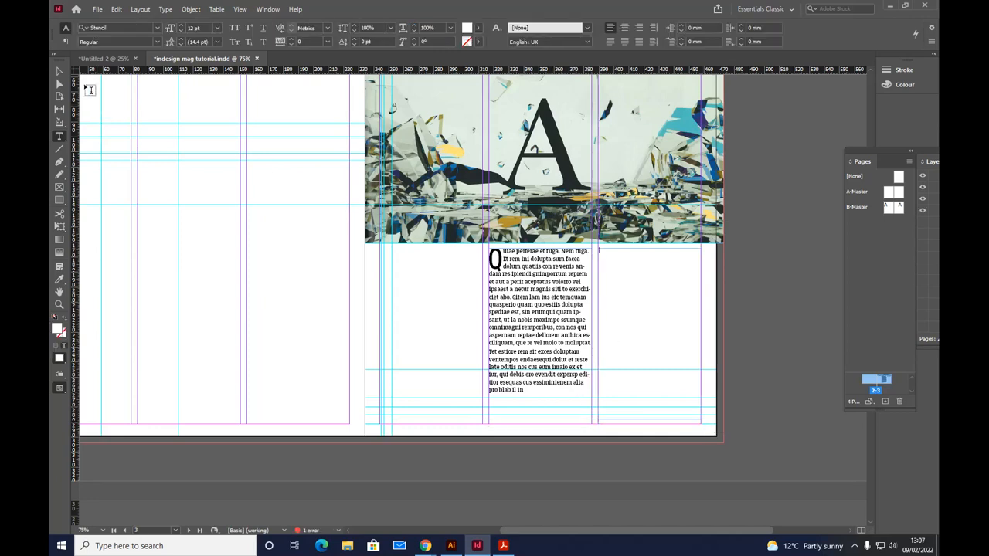
Step: Add a long run of n characters at the end of the placeholder text, and thread the overset text into the empty outer-column frame
{"action": "left_click", "coordinate": [59, 70]}
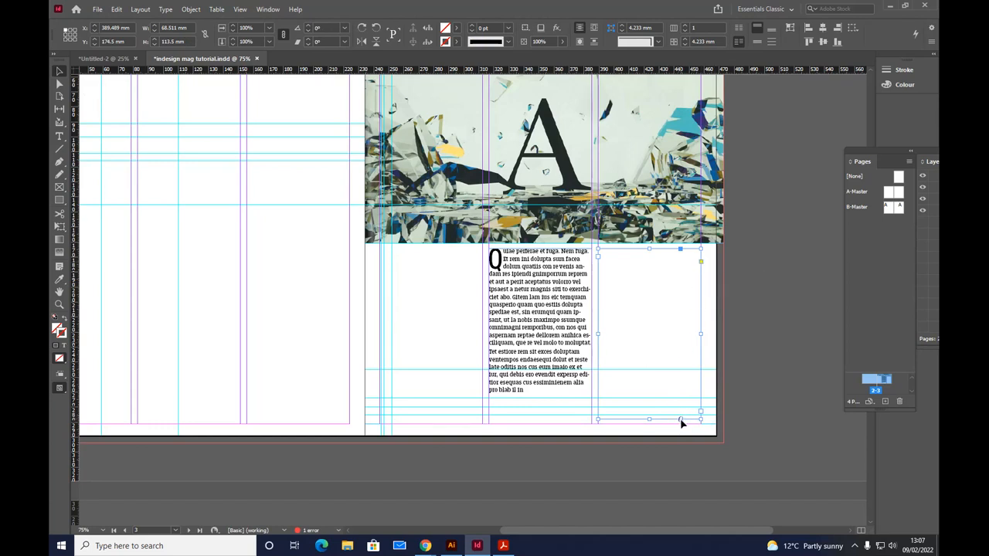
{"action": "double_click", "coordinate": [529, 392]}
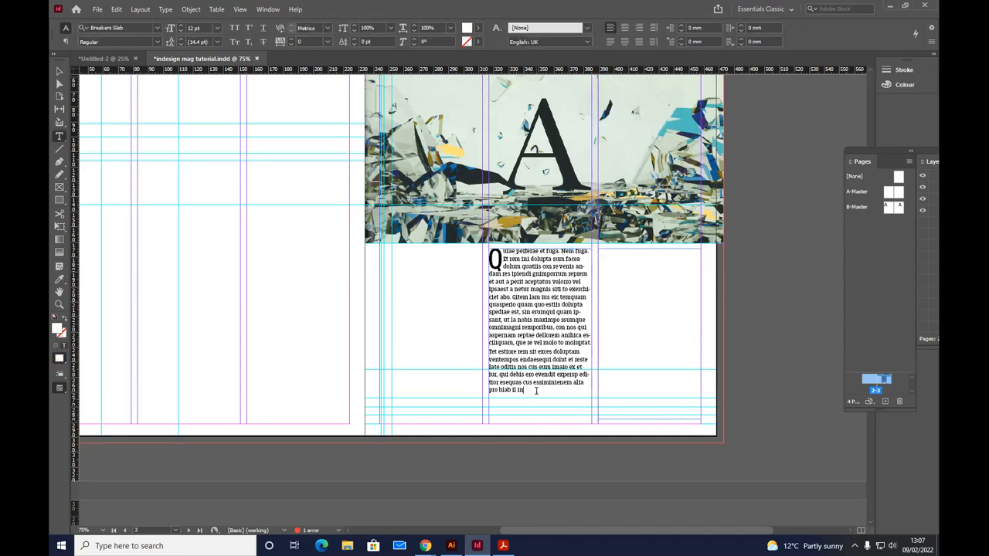
{"action": "type", "text": "nnnnnnnnnnnnnnnnnnnnnnnnnnnnnnnnnnnn"}
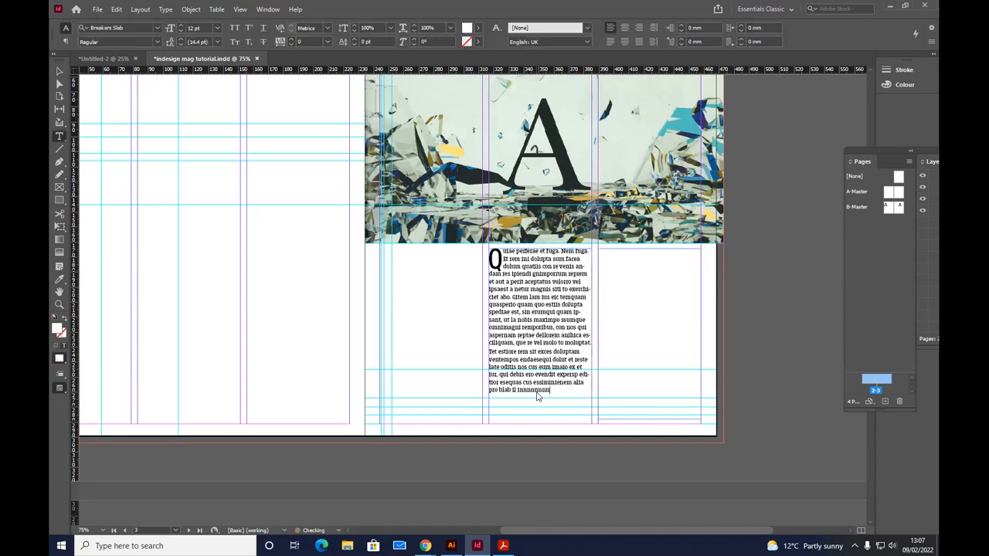
{"action": "type", "text": "nnnnnnnnnnnnnnnnnnnnnnnnnnnnnnnnnnnnnnnnnnnnnnnnnnnnnnn"}
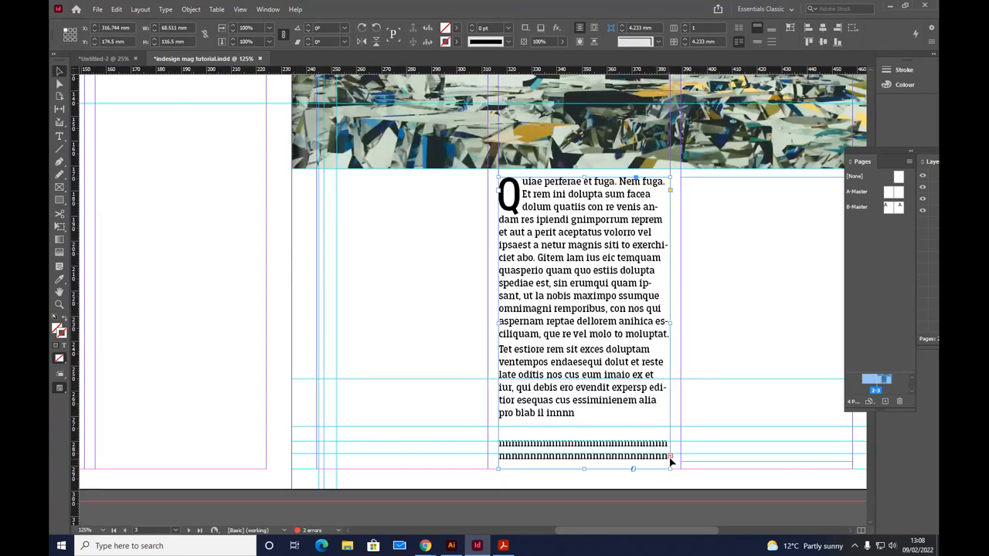
{"action": "left_click", "coordinate": [669, 457]}
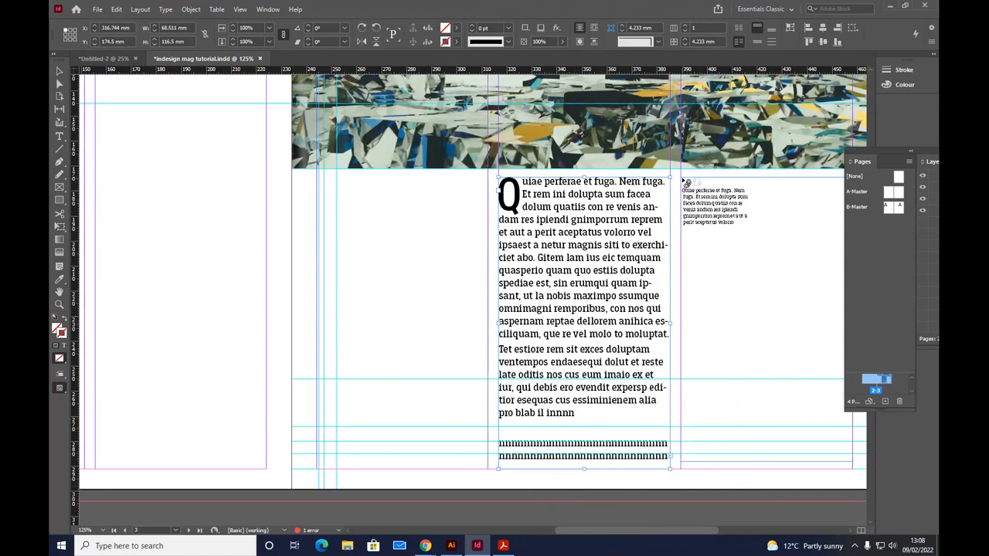
{"action": "left_click", "coordinate": [684, 182]}
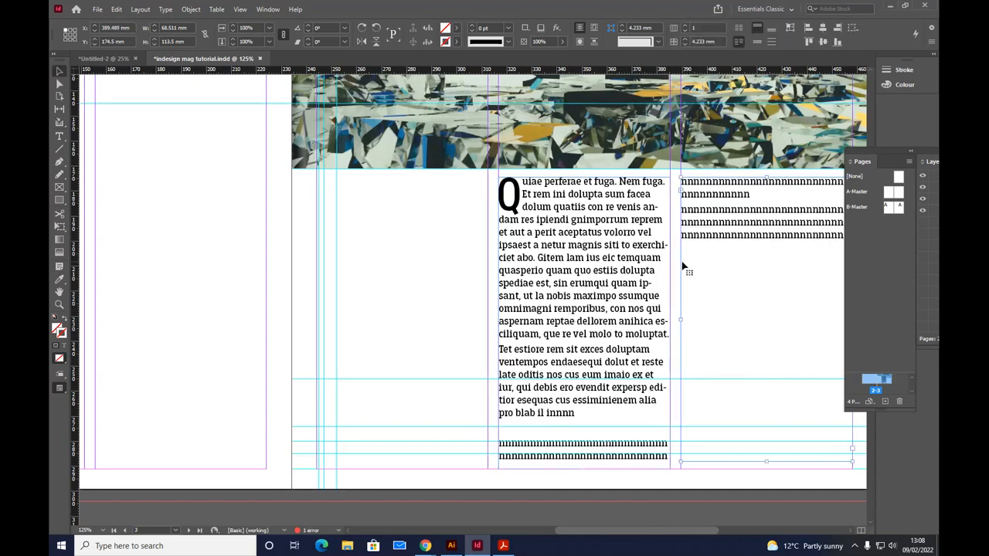
Step: Copy several lines from the middle of the first column's opening paragraph and paste them repeatedly within that paragraph, pushing text into the threaded frame
{"action": "triple_click", "coordinate": [543, 282]}
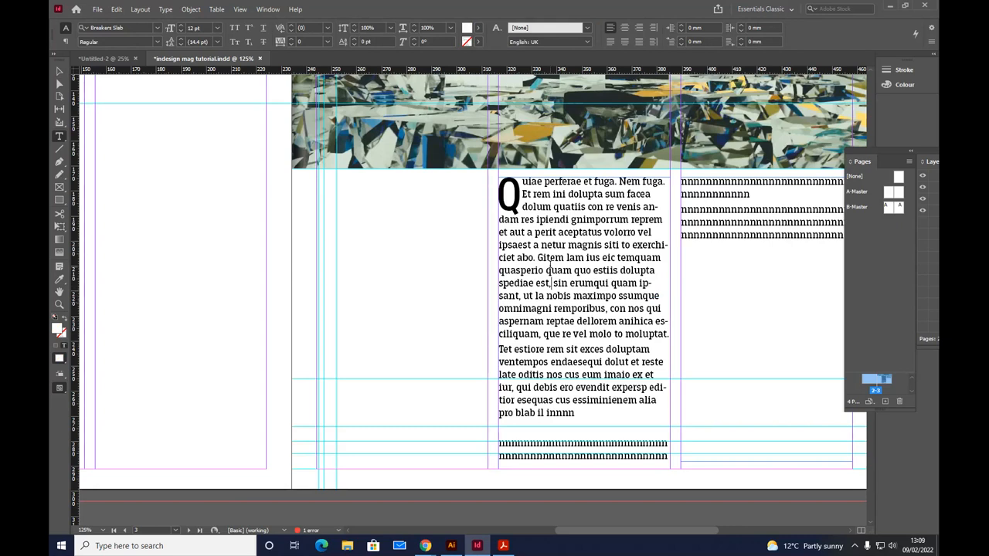
{"action": "left_click_drag", "start_coordinate": [549, 270], "coordinate": [585, 328]}
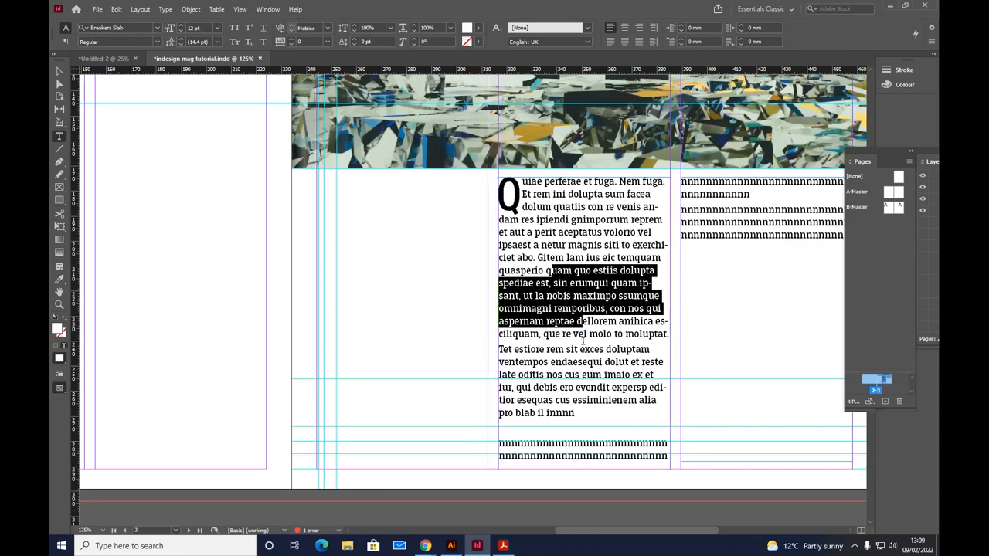
{"action": "left_click", "coordinate": [587, 323]}
{"action": "key", "text": "ctrl+v"}
{"action": "key", "text": "ctrl+v"}
{"action": "key", "text": "ctrl+v"}
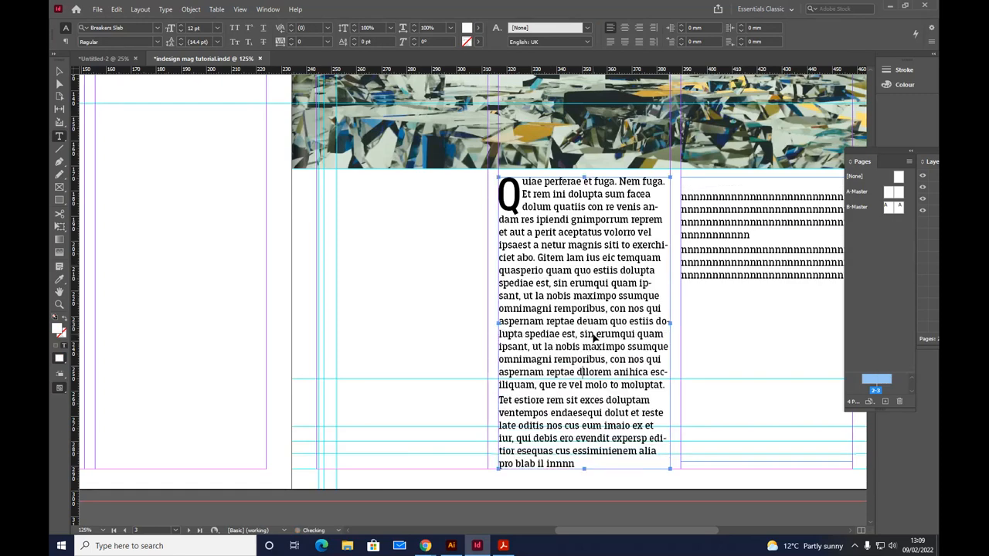
{"action": "type", "text": "uam quo estiis dolupta spediae est, sin erumqui quam ipsant, ut la nobis maximpo ssumque omnimagni remporibus, con nos qui aspernam reptae d"}
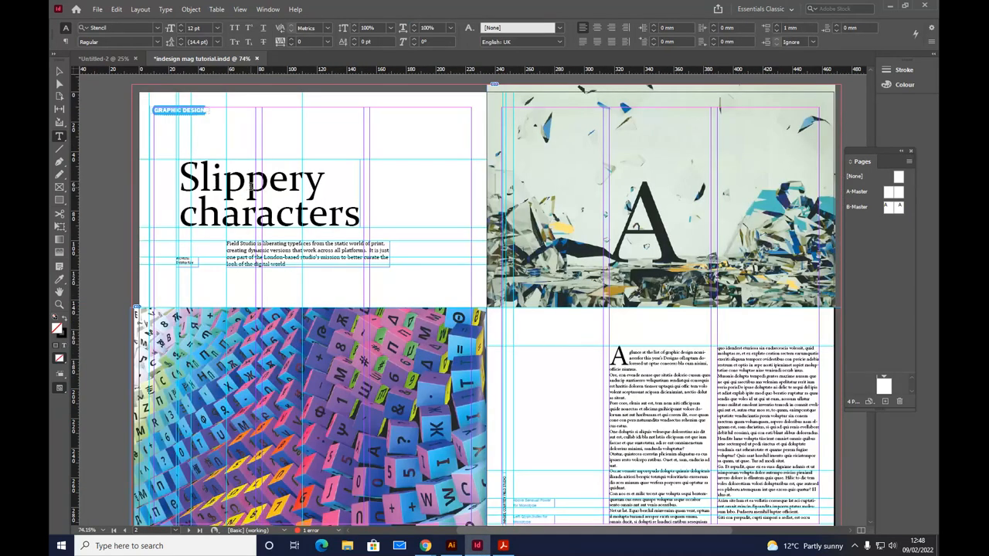
Step: Preview the finished spread without guides or frame edges and compare its layout with the reference PDF in Adobe Acrobat
{"action": "key", "text": "w"}
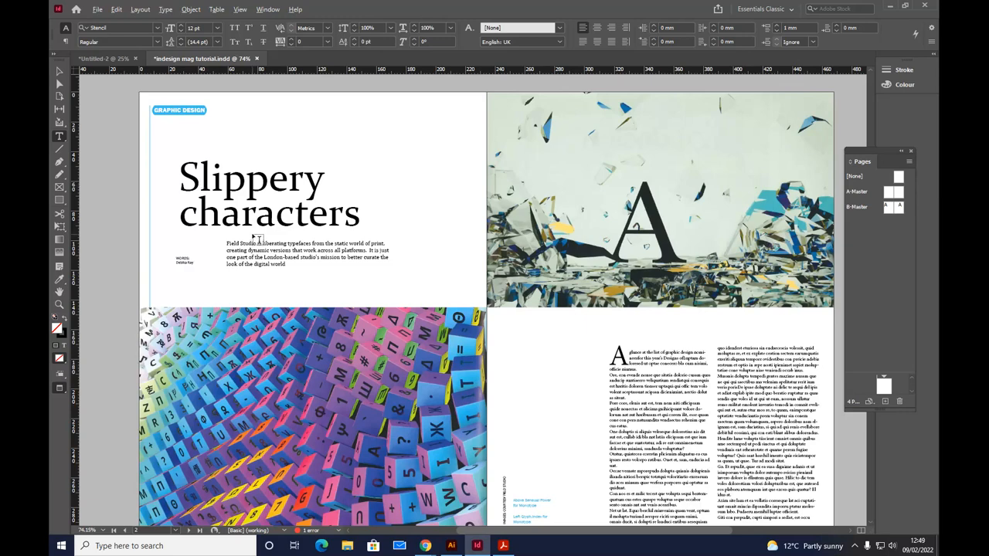
{"action": "key", "text": "alt+Tab"}
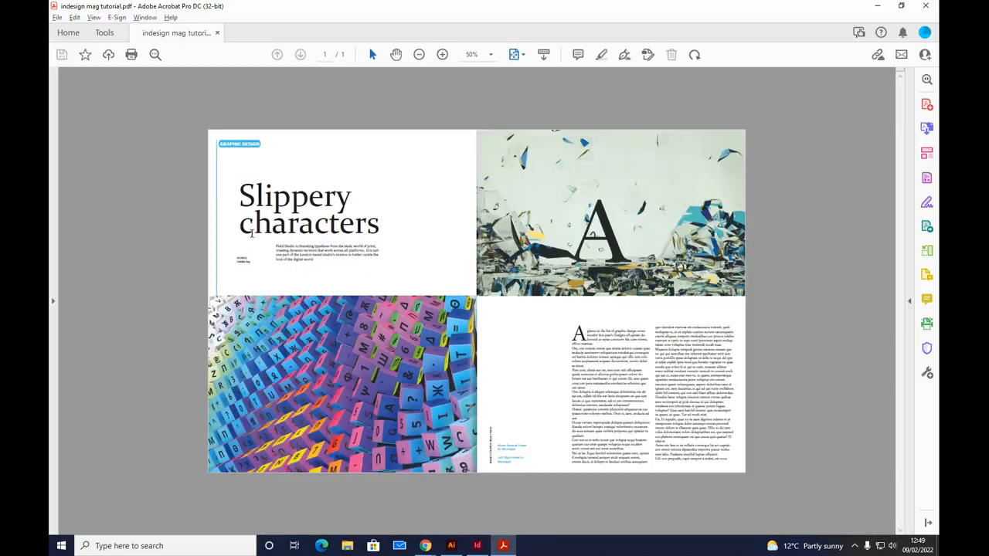
{"action": "key", "text": "alt+Tab"}
{"action": "key", "text": "alt+Tab"}
{"action": "key", "text": "alt+Tab"}
{"action": "key", "text": "alt+Tab"}
{"action": "key", "text": "alt+Tab"}
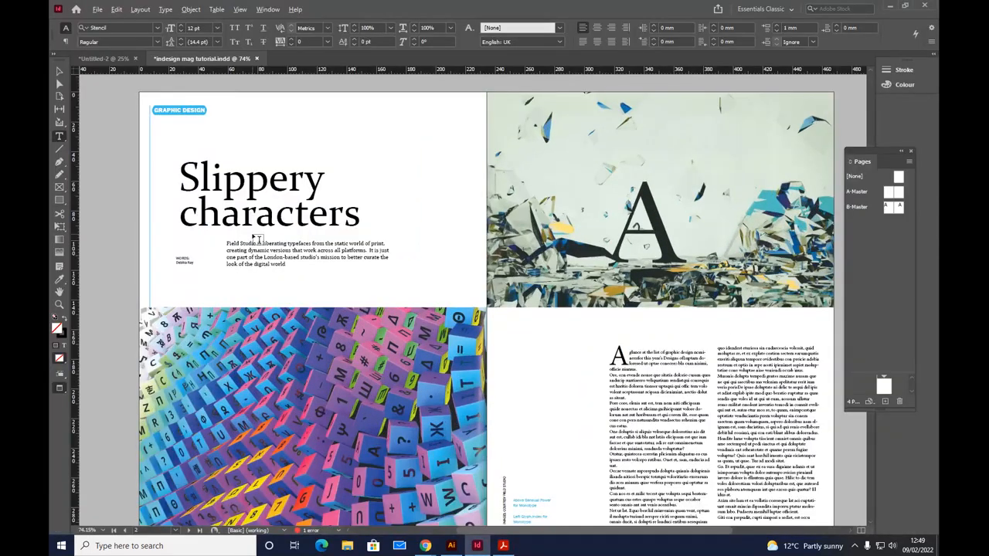
{"action": "key", "text": "alt+Tab"}
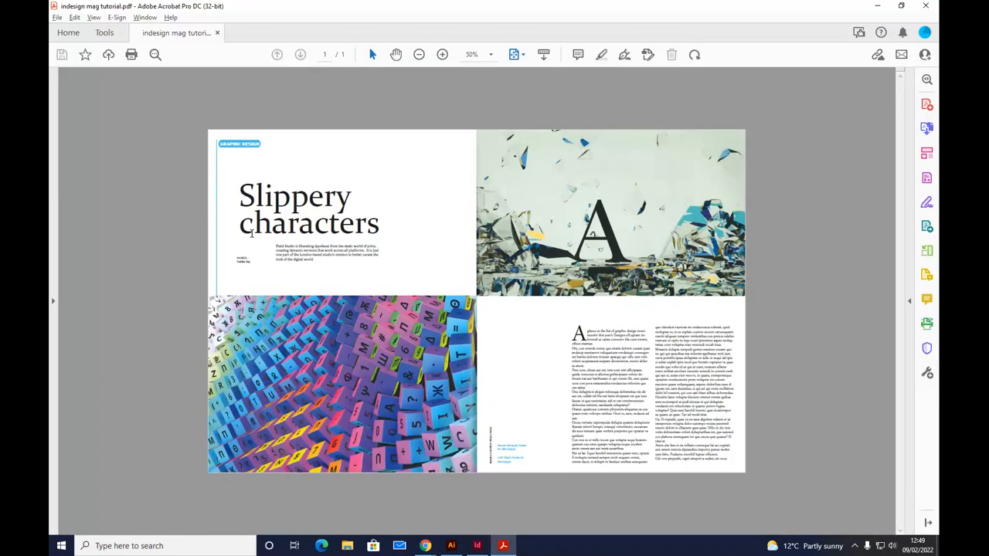
{"action": "key", "text": "alt+Tab"}
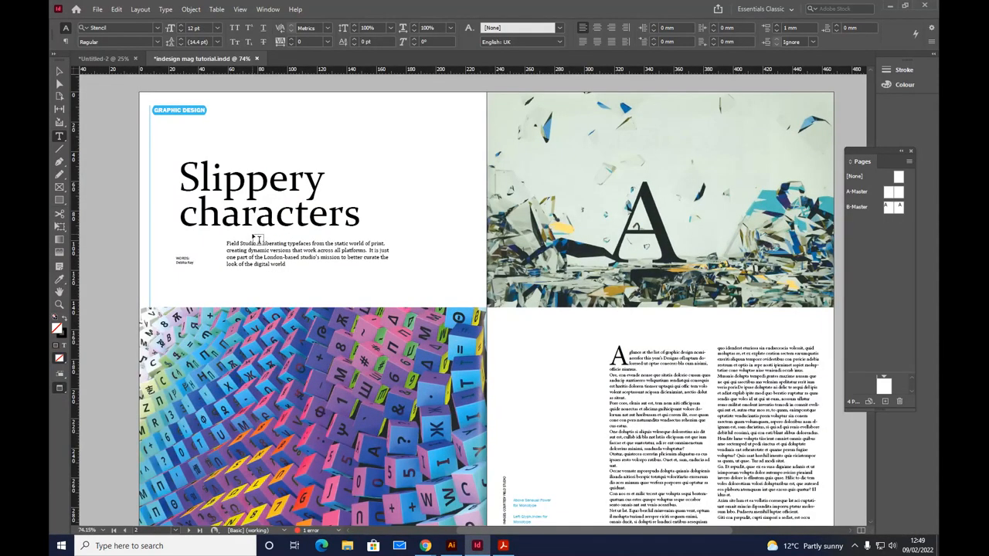